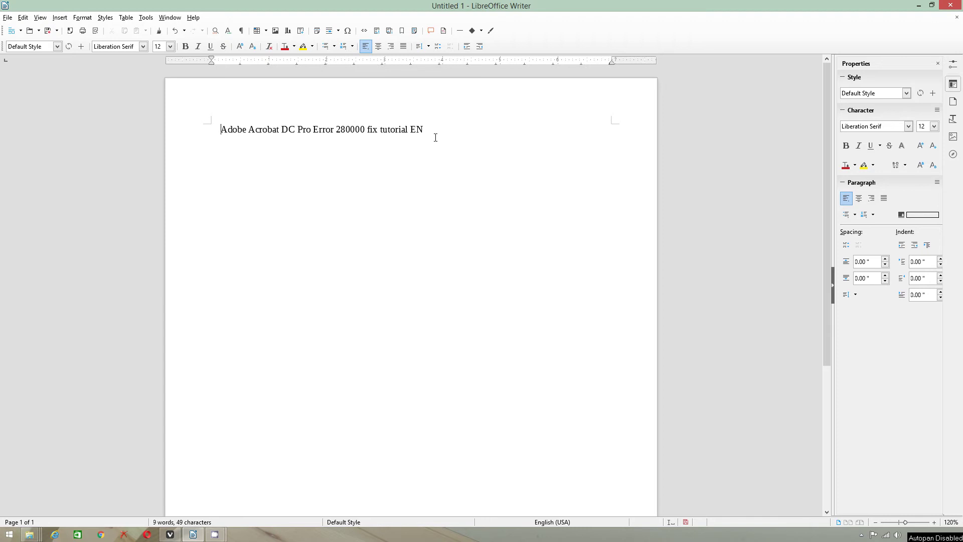
# Step: Start a new paragraph below the indented 'Adobe Acrobat DC Pro Error 280000 fix tutorial EN' title
pyautogui.click(453, 130)
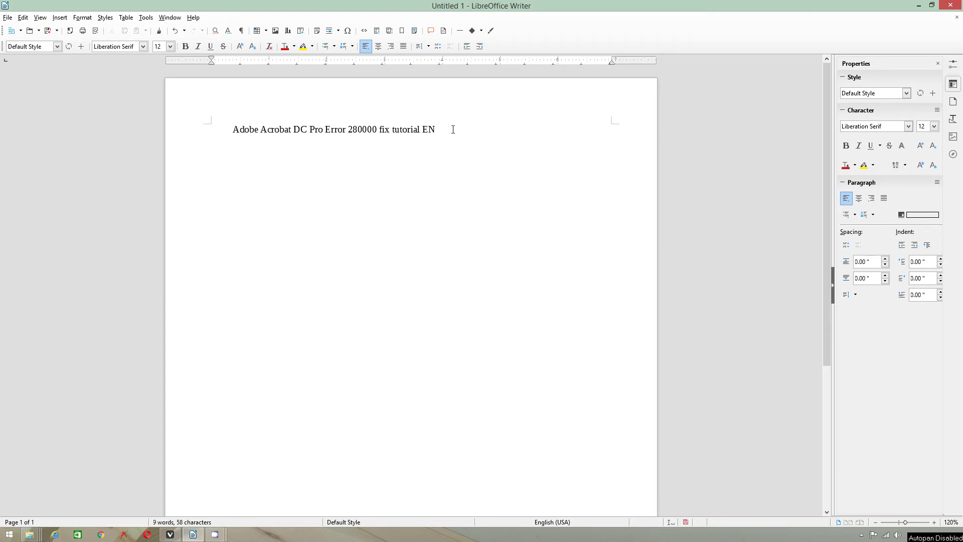
pyautogui.press('Return')
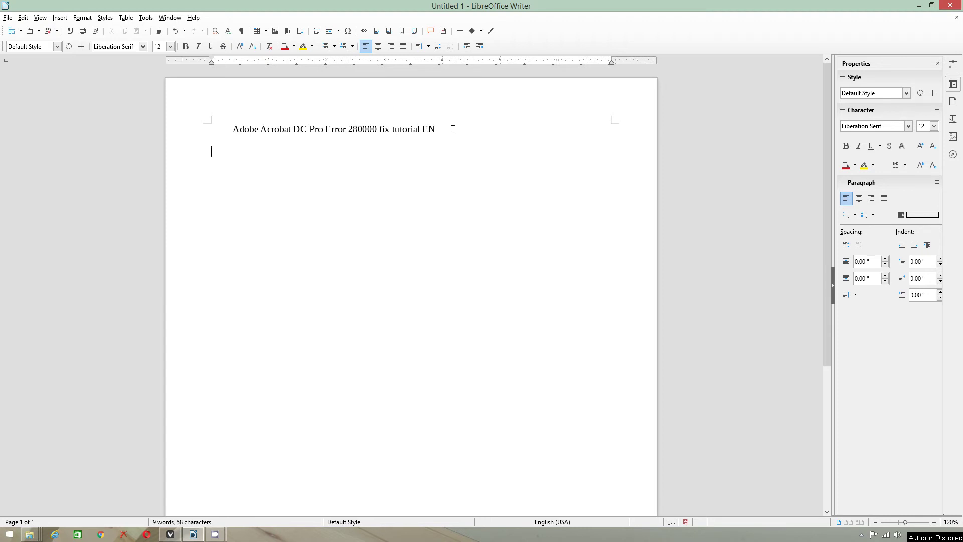
# Step: Open This PC from the Start menu and then the Local Disk (C:) drive
pyautogui.click(10, 537)
pyautogui.rightClick(180, 390)
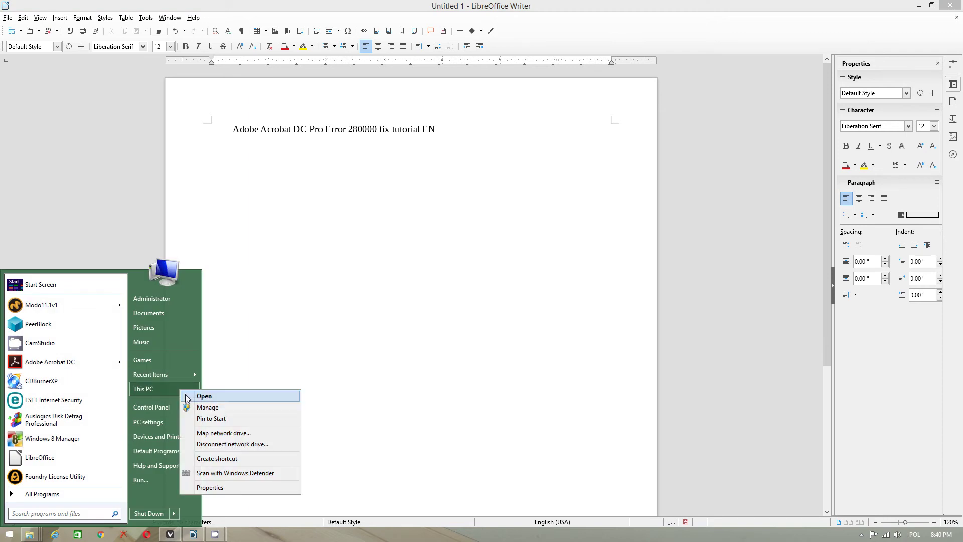
pyautogui.click(185, 395)
pyautogui.moveTo(501, 153); pyautogui.dragTo(530, 143)
pyautogui.doubleClick(594, 343)
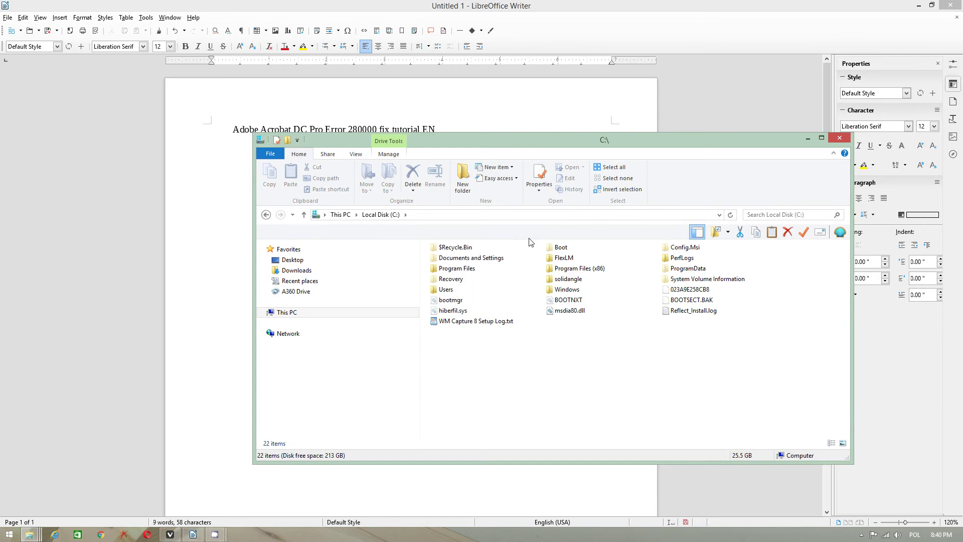
pyautogui.moveTo(652, 142); pyautogui.dragTo(560, 177)
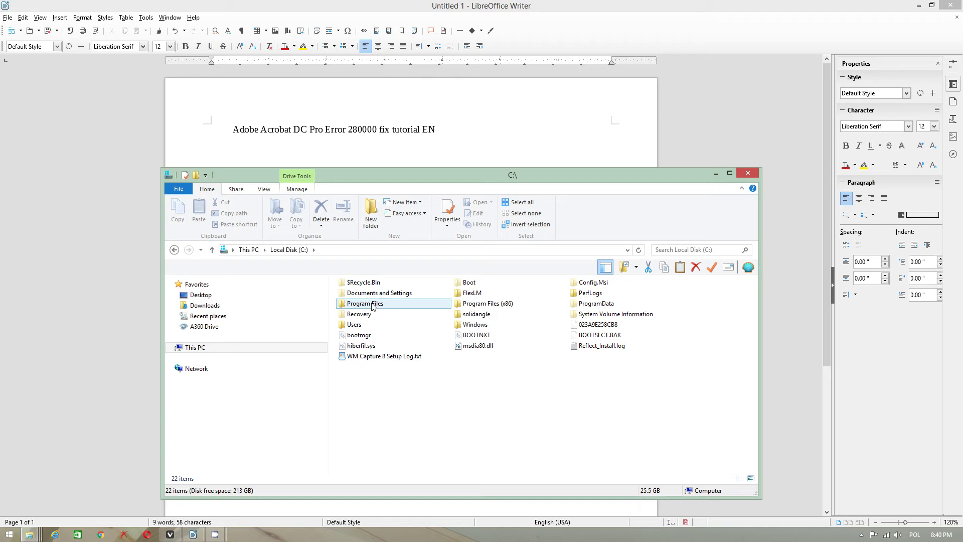
# Step: Go to Program Files (x86)\Common Files\Adobe and copy the OOBE folder's name
pyautogui.doubleClick(492, 305)
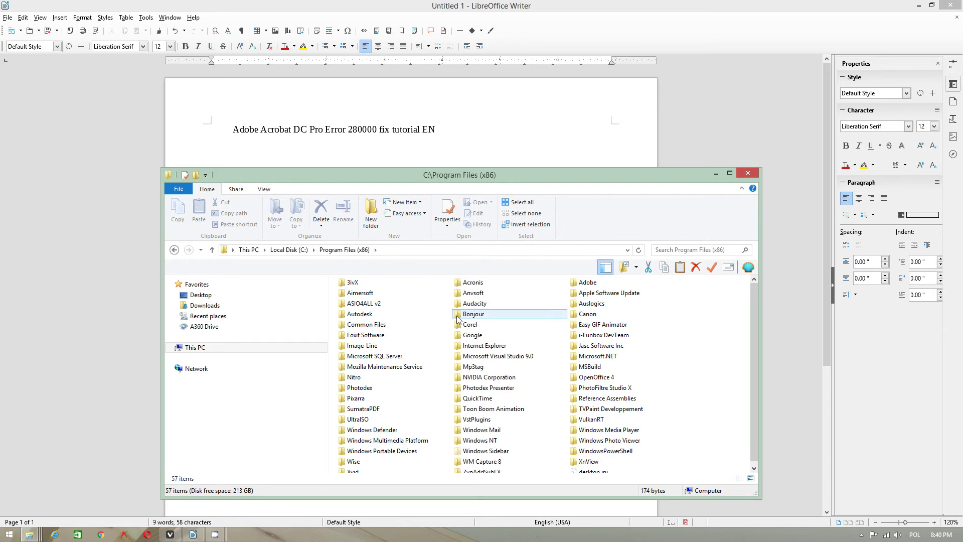
pyautogui.doubleClick(379, 326)
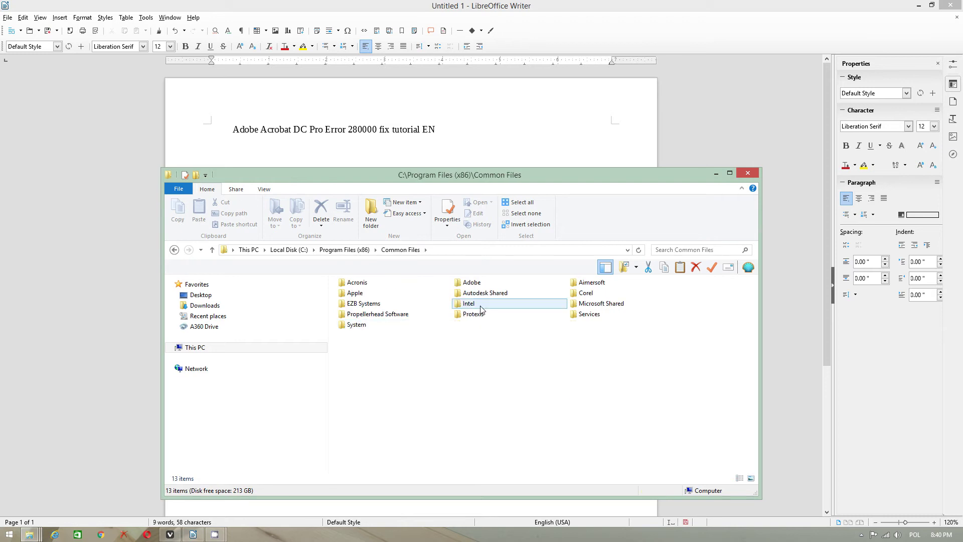
pyautogui.doubleClick(471, 284)
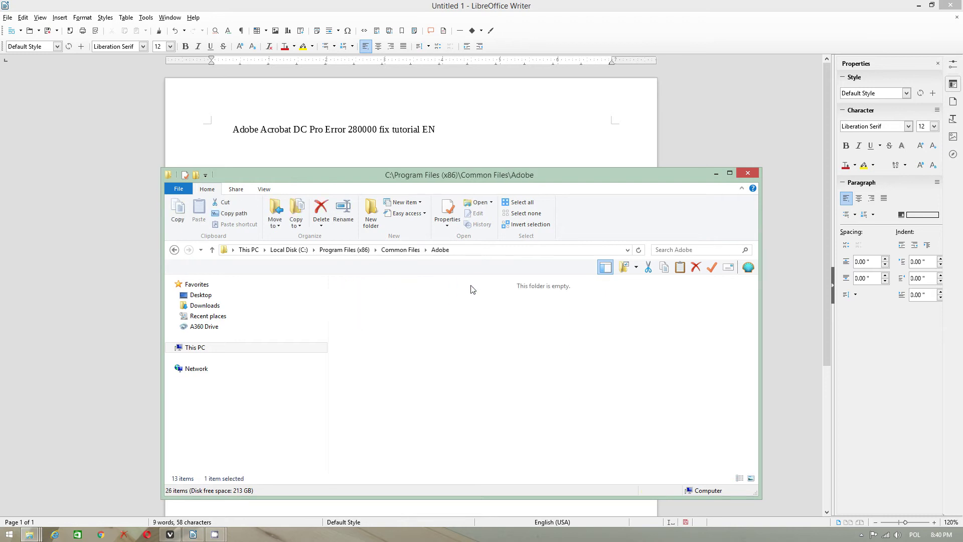
pyautogui.click(476, 349)
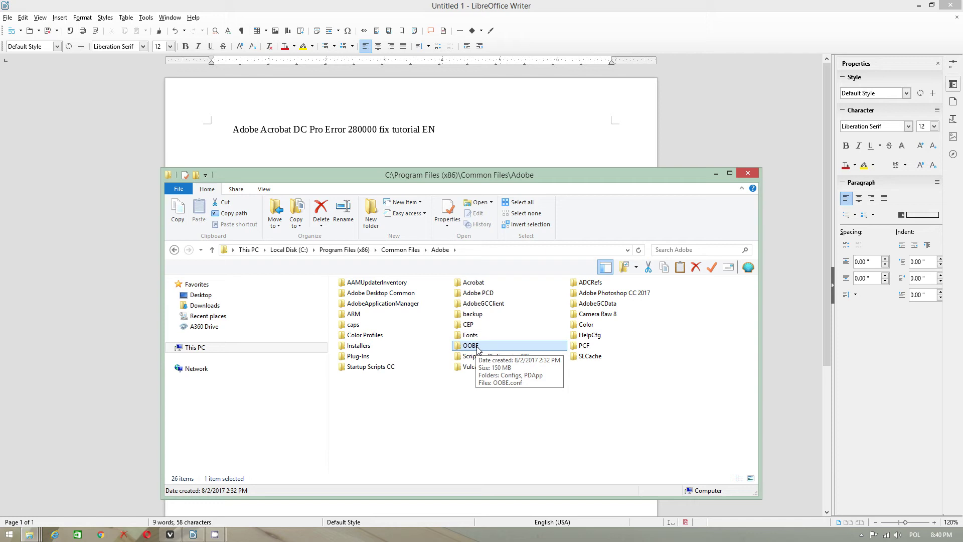
pyautogui.rightClick(477, 350)
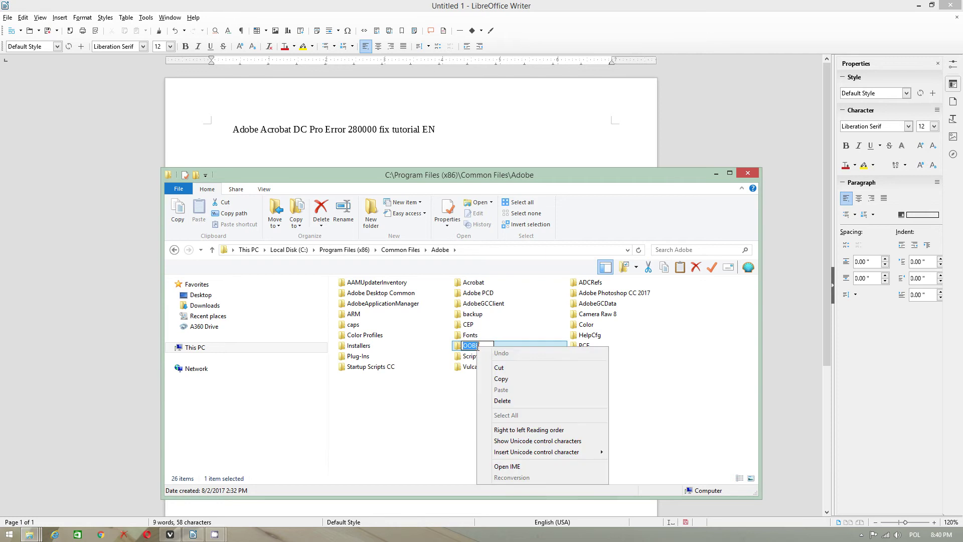
pyautogui.click(496, 380)
pyautogui.hotkey('ctrl', 'c')
# Step: Paste the OOBE name under the title, append '_old', and start a new line
pyautogui.click(421, 160)
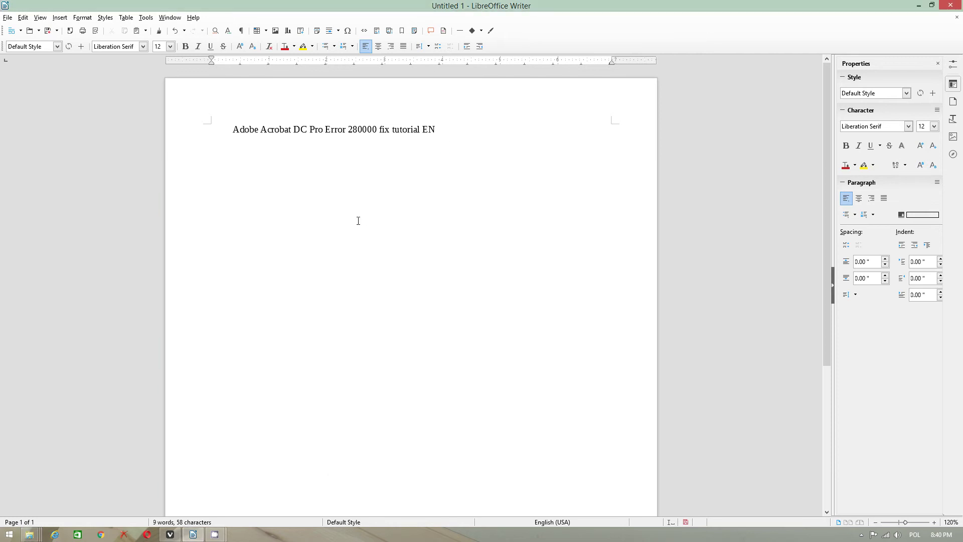
pyautogui.rightClick(295, 210)
pyautogui.click(328, 242)
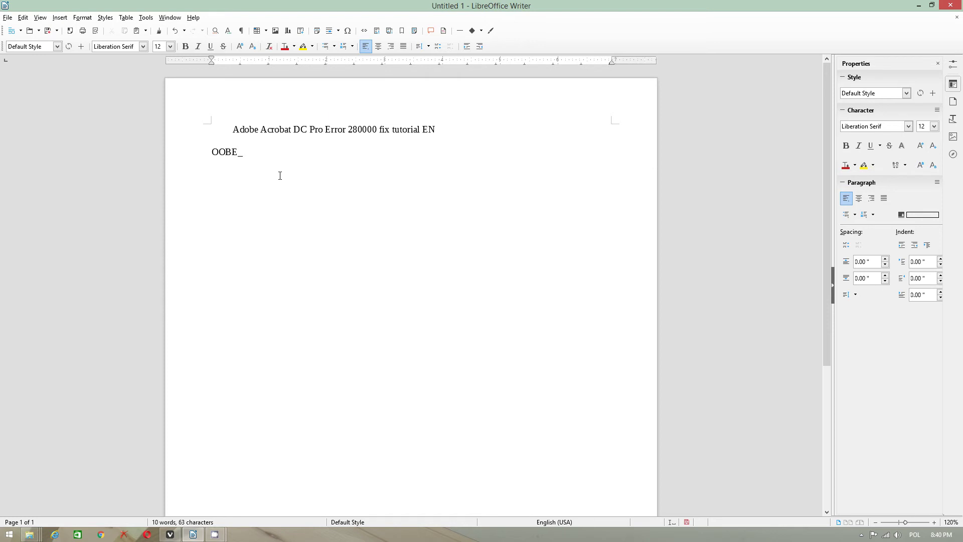
pyautogui.write('_old')
pyautogui.press('Return')
pyautogui.click(236, 151)
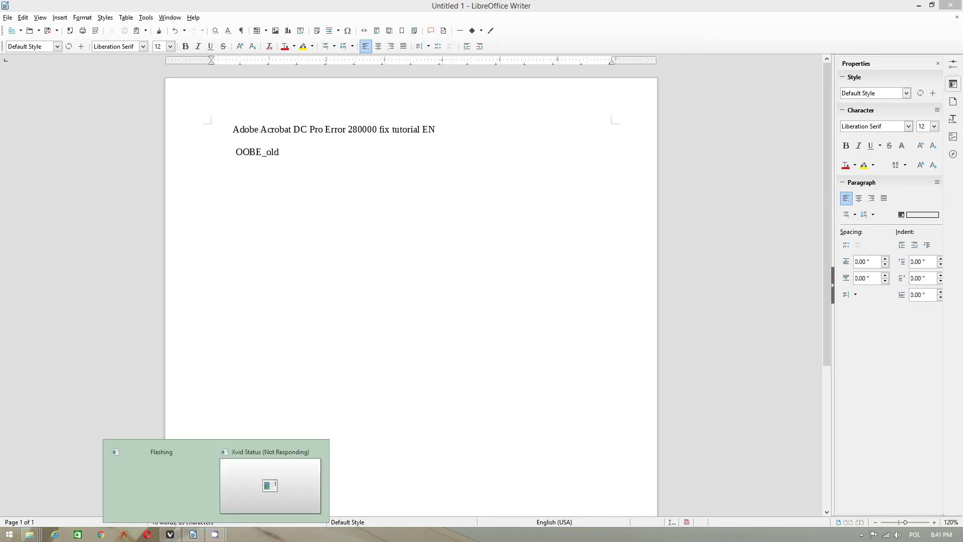
pyautogui.click(3, 535)
pyautogui.click(146, 392)
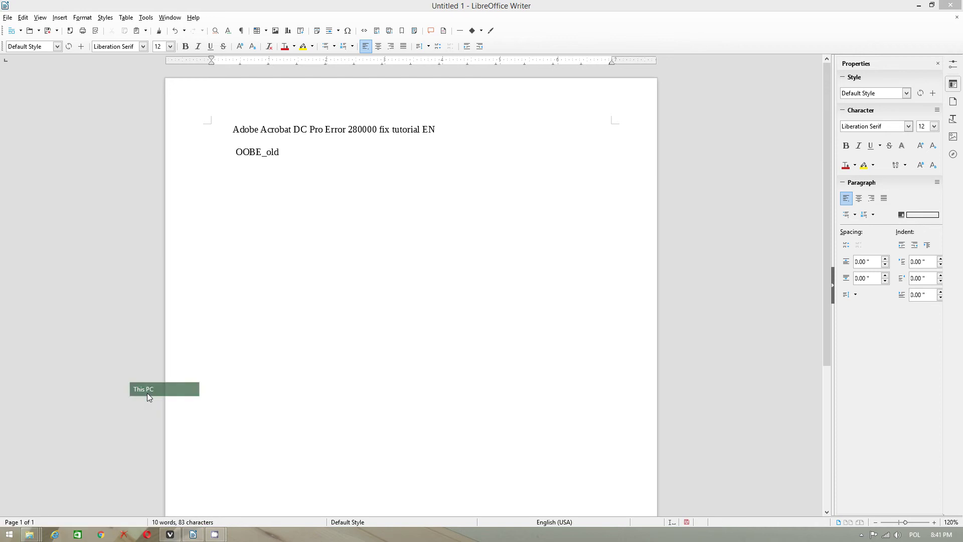
pyautogui.moveTo(464, 181); pyautogui.dragTo(464, 183)
pyautogui.click(258, 202)
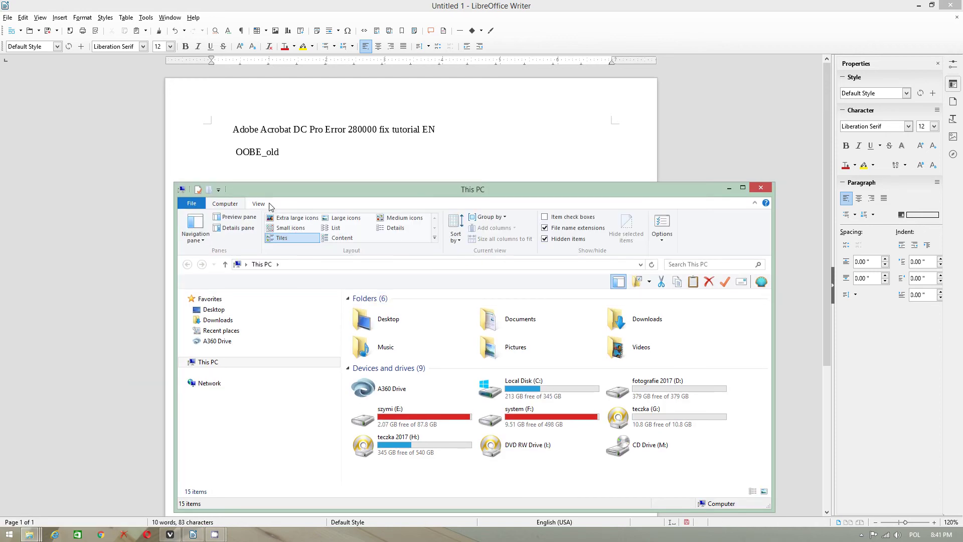
pyautogui.click(663, 221)
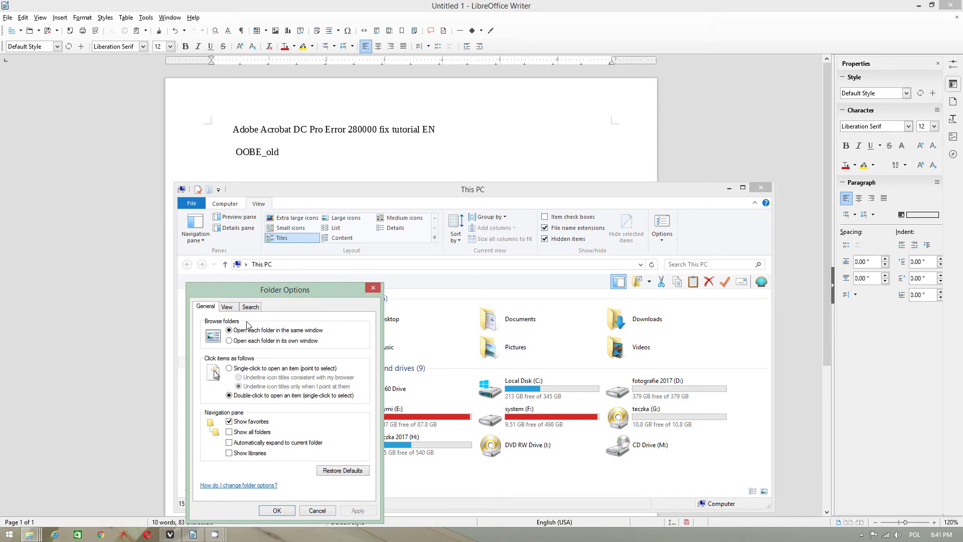
pyautogui.click(227, 308)
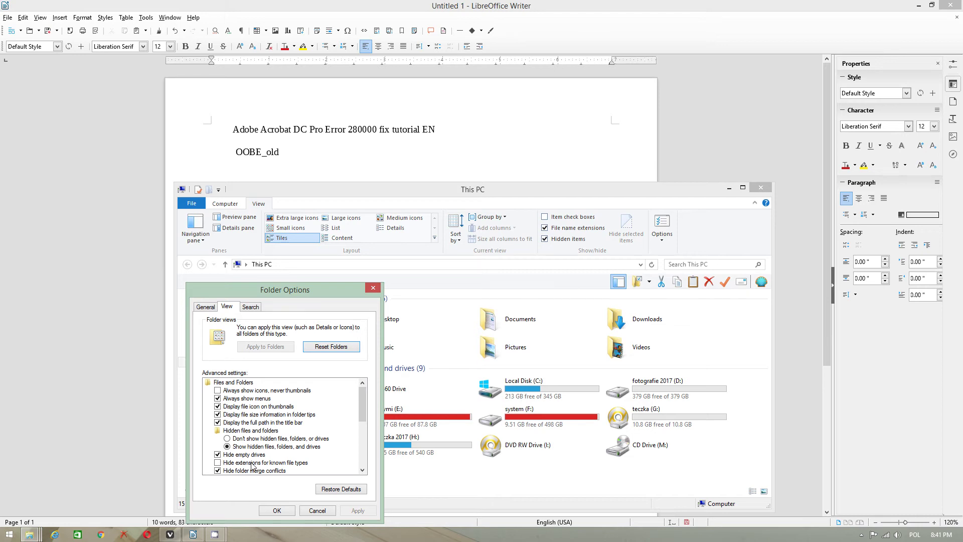
pyautogui.click(318, 509)
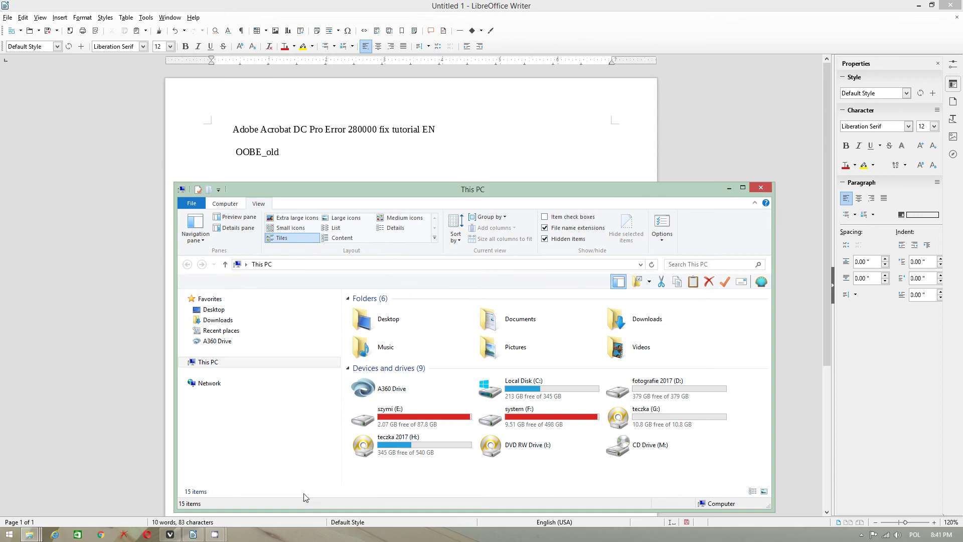
# Step: Close the This PC window and decline the ESET antivirus update download
pyautogui.click(729, 188)
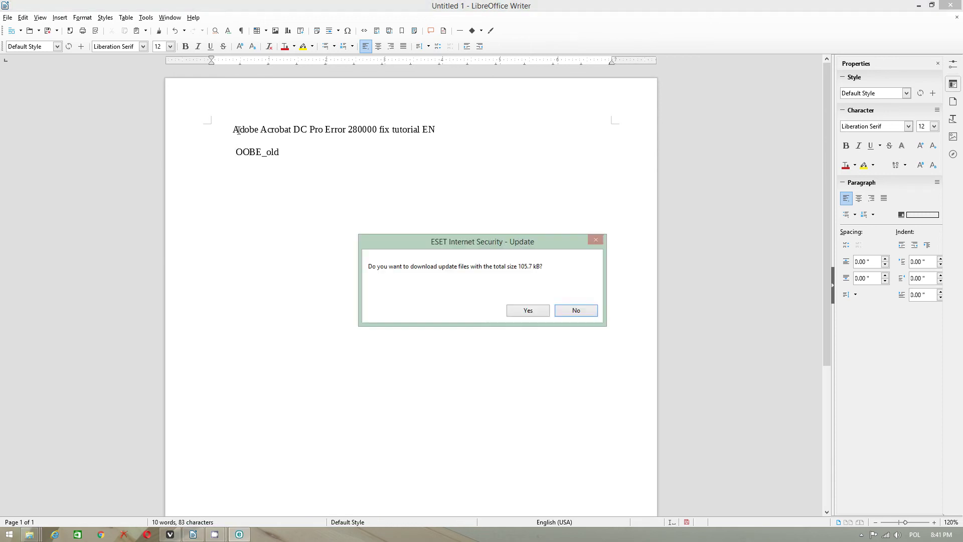
pyautogui.click(576, 310)
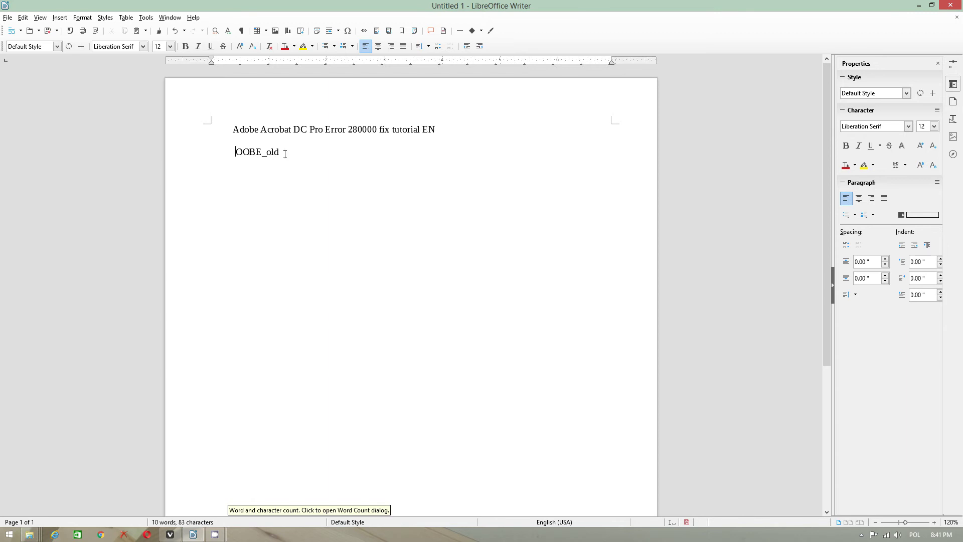
pyautogui.press('Home')
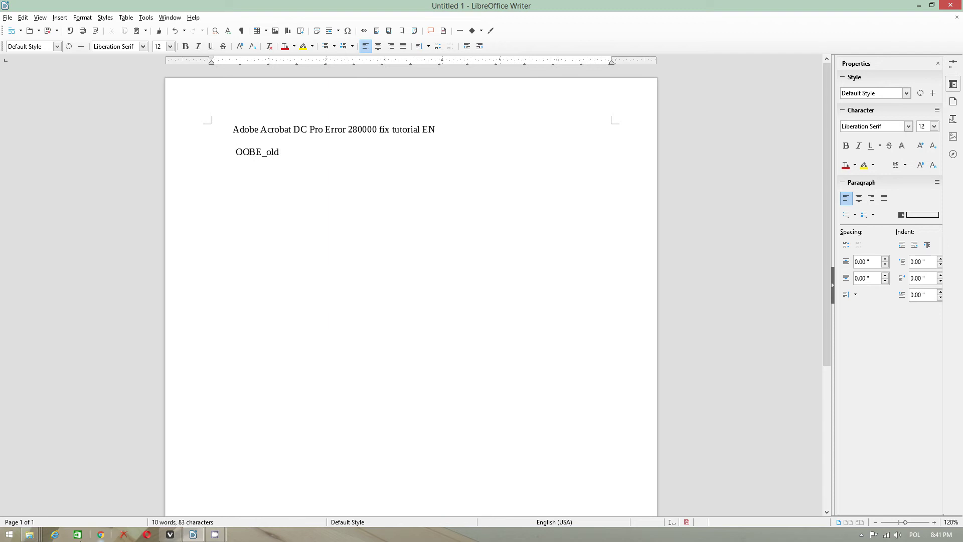
# Step: Briefly restore the Adobe folder window, then minimize it to return to the notes
pyautogui.click(30, 534)
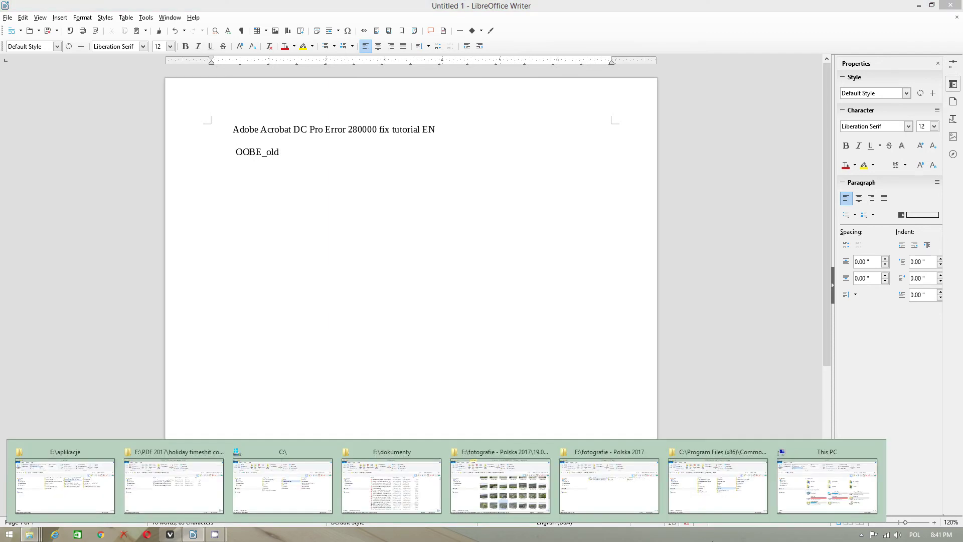
pyautogui.click(717, 485)
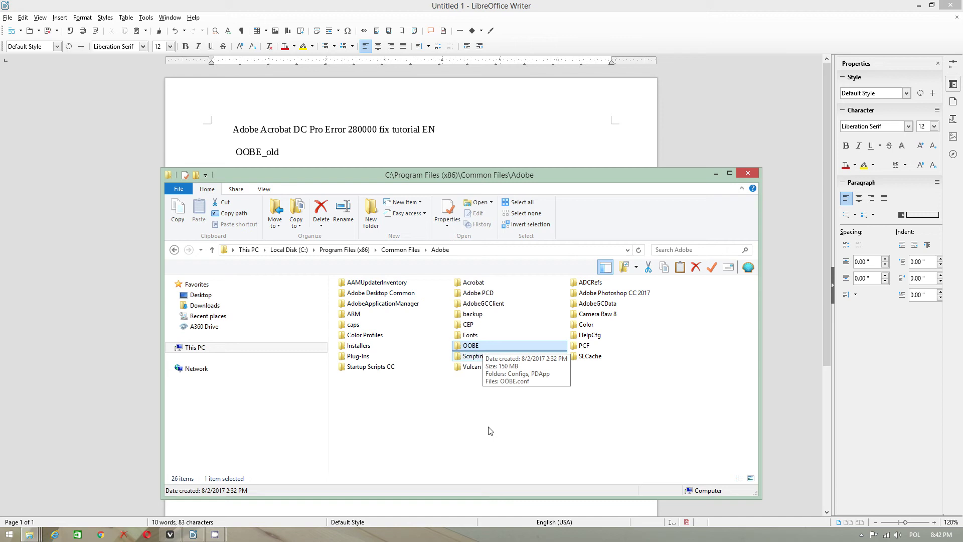
pyautogui.click(714, 173)
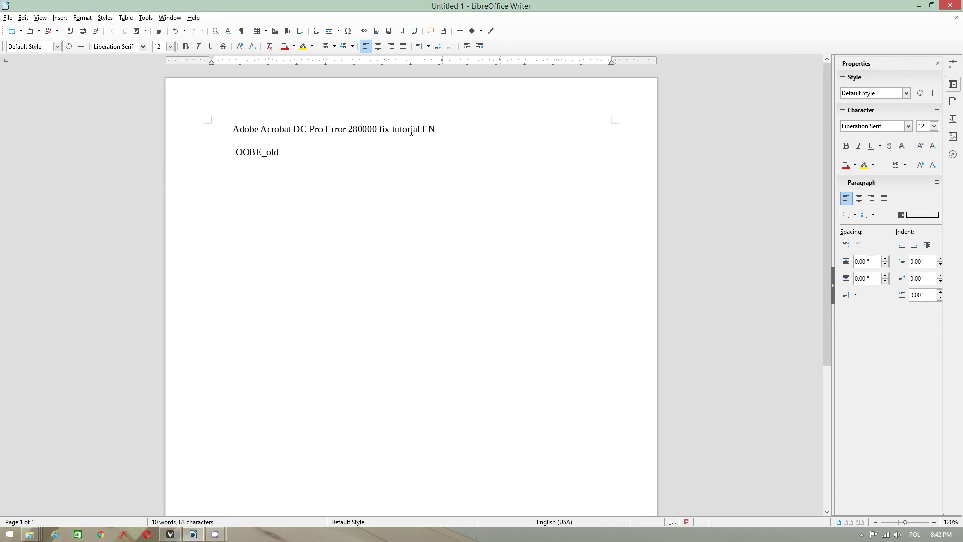
pyautogui.moveTo(376, 129)
pyautogui.mouseDown()
pyautogui.moveTo(313, 129)
pyautogui.moveTo(385, 130)
pyautogui.mouseUp()
# Step: Add 'rolling back changes' beneath OOBE_old, indented to line up with it
pyautogui.click(314, 153)
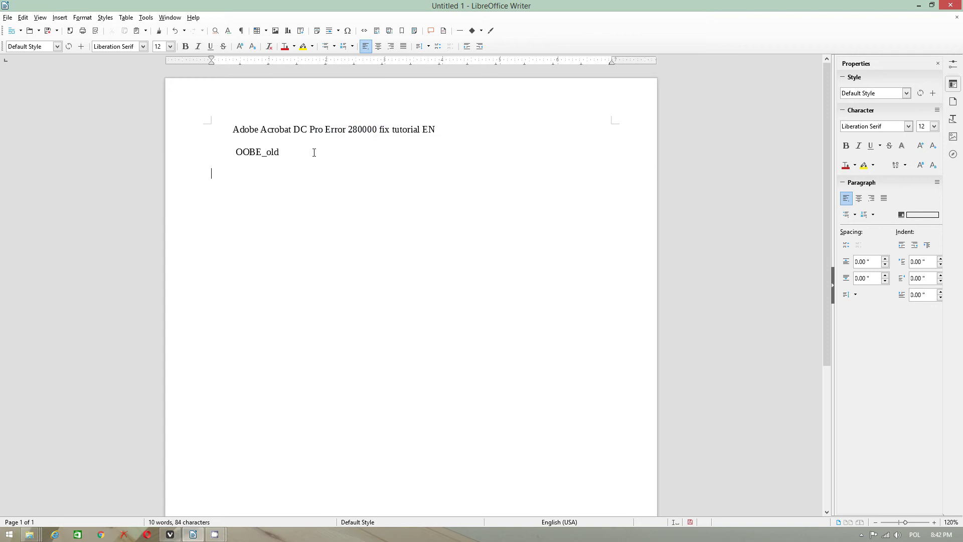
pyautogui.write('rolling back chang')
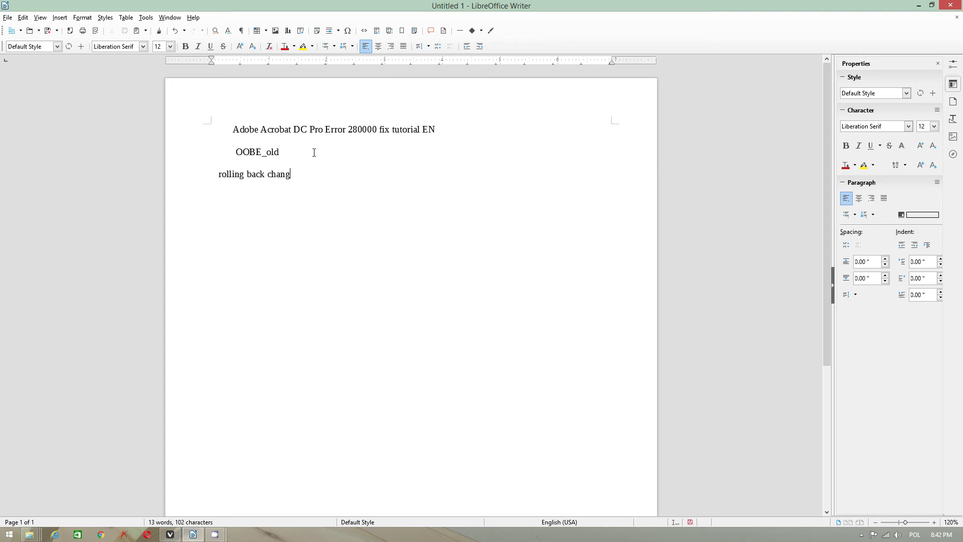
pyautogui.write('es')
pyautogui.click(218, 174)
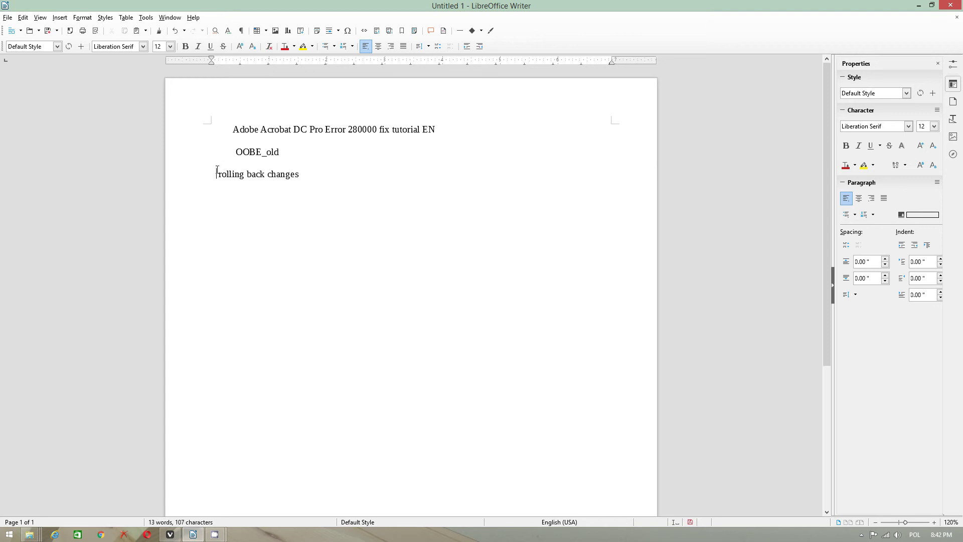
pyautogui.click(340, 174)
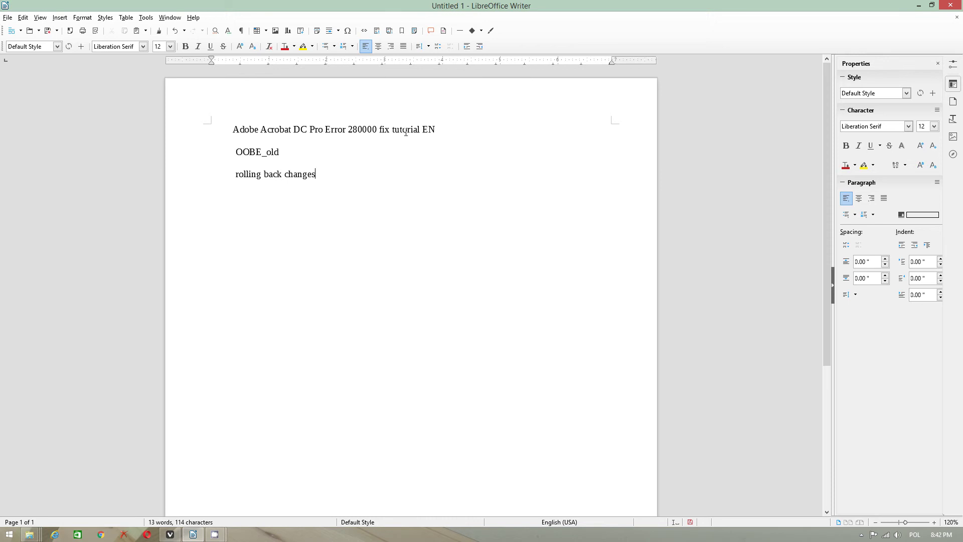
pyautogui.click(9, 534)
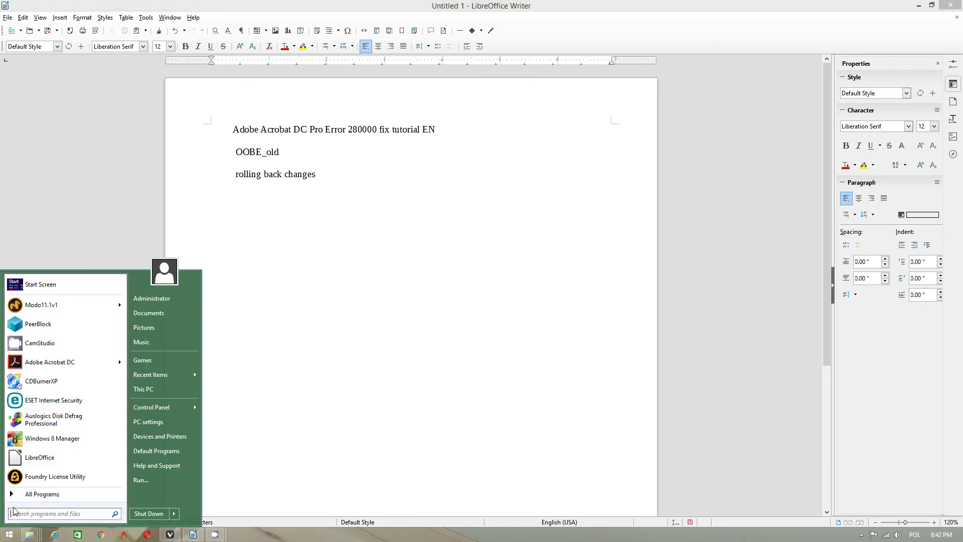
# Step: Open 'holiday timeshit college for 2018.pdf' in Acrobat and keep automatic update installation off in Updater preferences
pyautogui.click(52, 362)
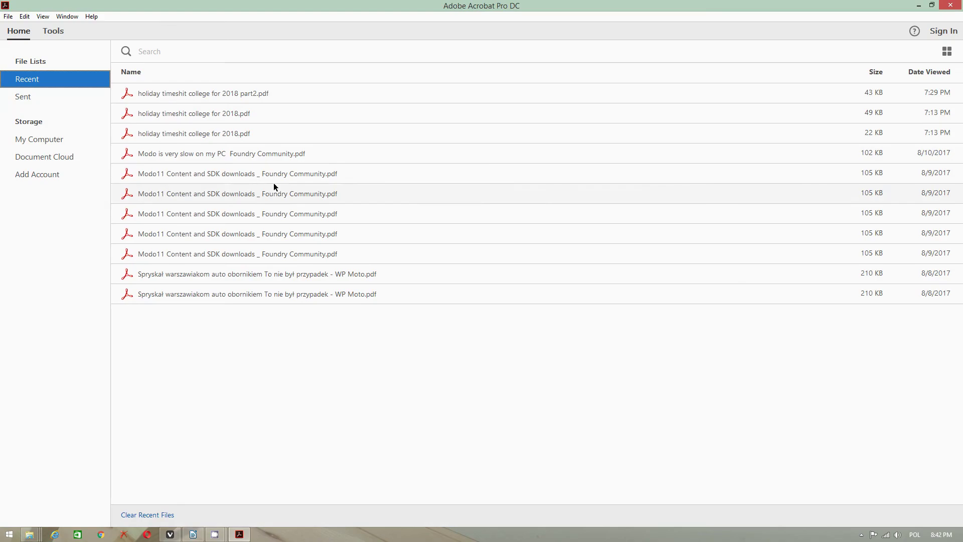
pyautogui.doubleClick(232, 113)
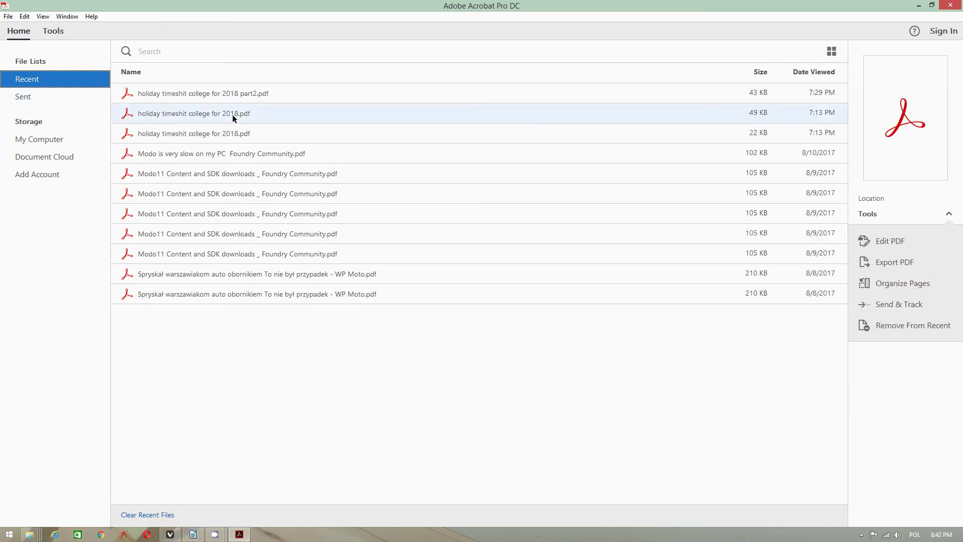
pyautogui.click(92, 17)
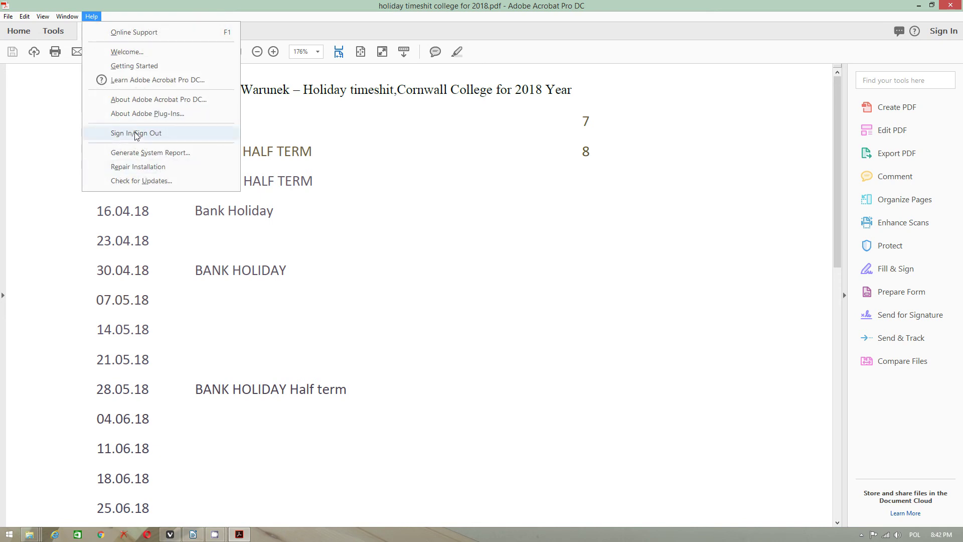
pyautogui.moveTo(24, 16)
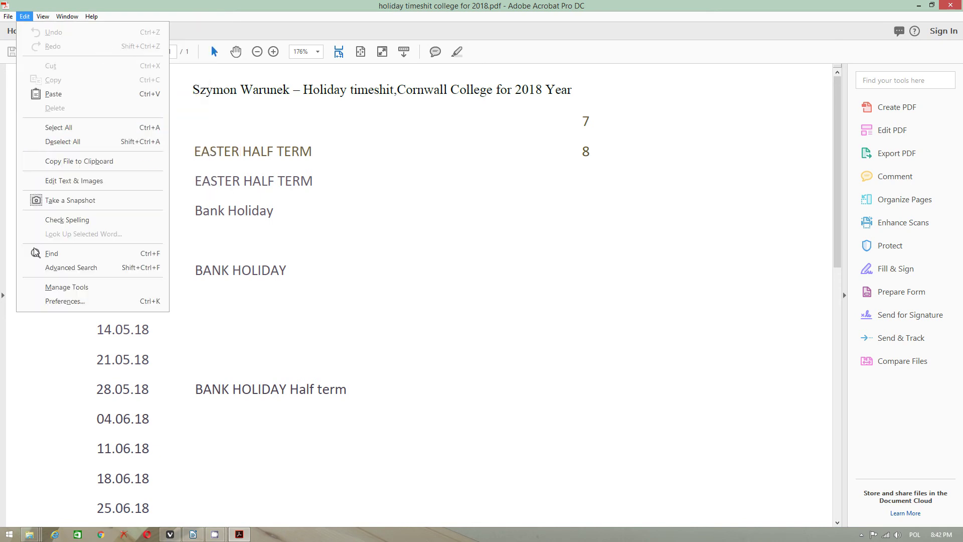
pyautogui.click(57, 301)
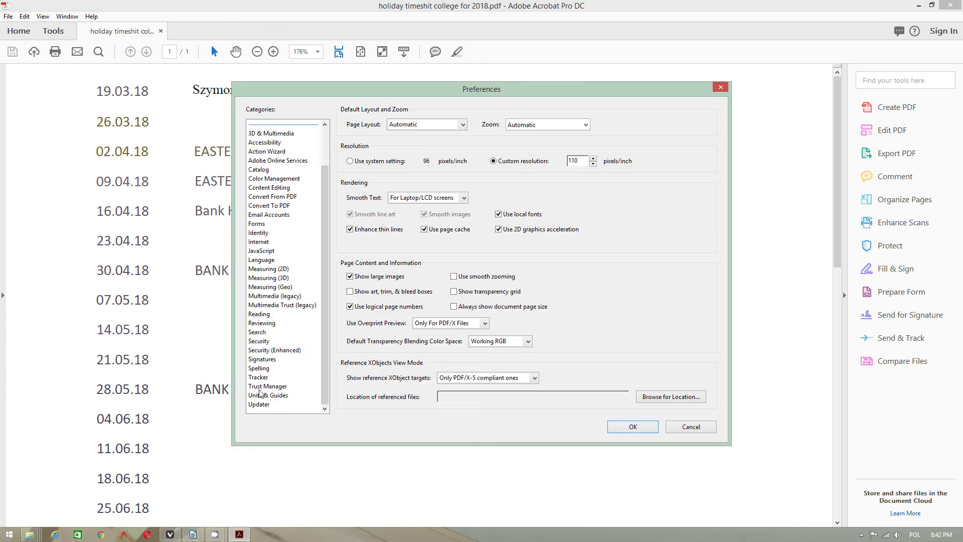
pyautogui.click(259, 405)
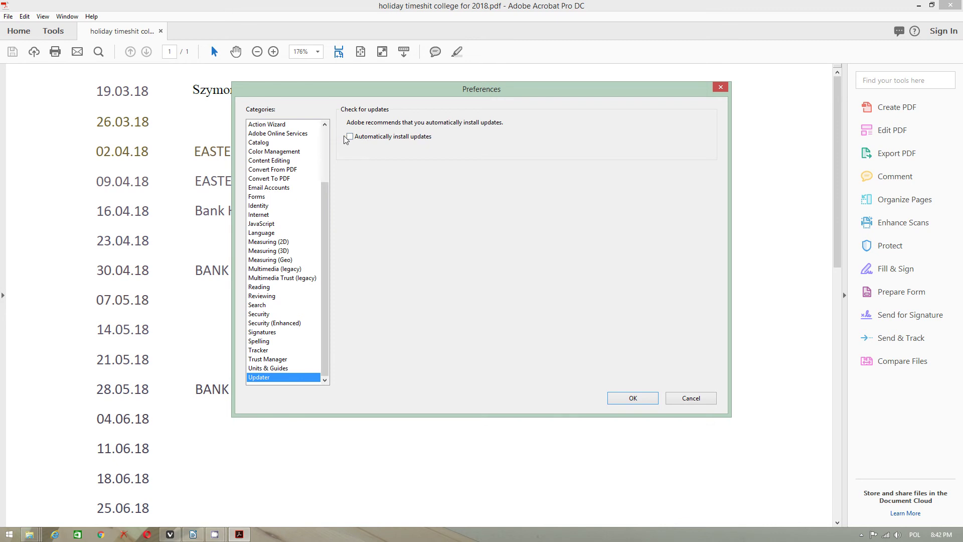
pyautogui.click(633, 398)
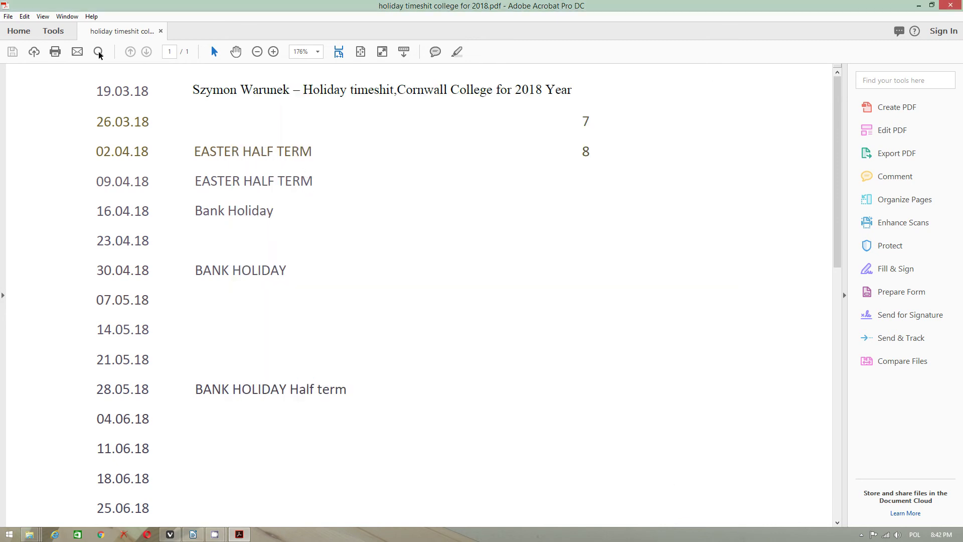
# Step: Zoom the timesheet PDF out to 125% and look through the File and View menus
pyautogui.click(257, 51)
pyautogui.click(257, 52)
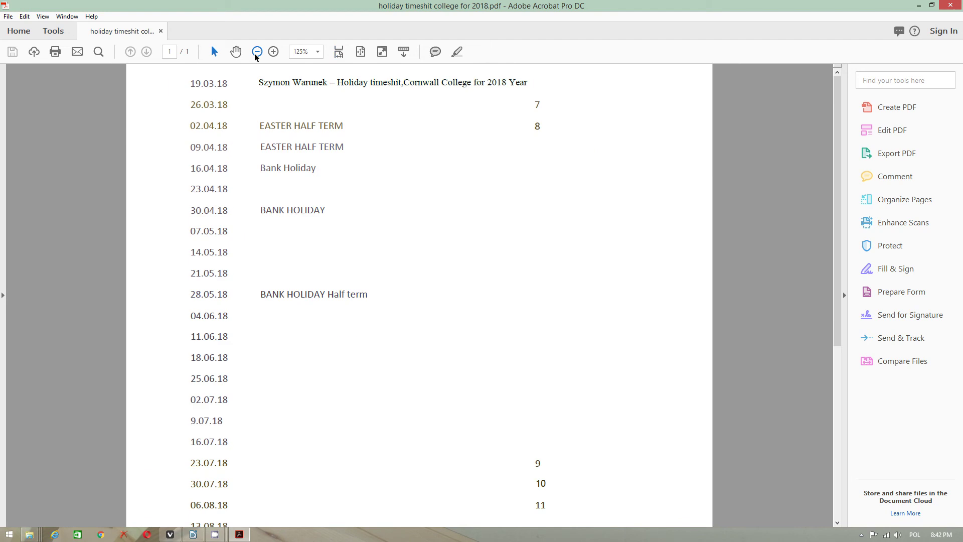
pyautogui.click(13, 19)
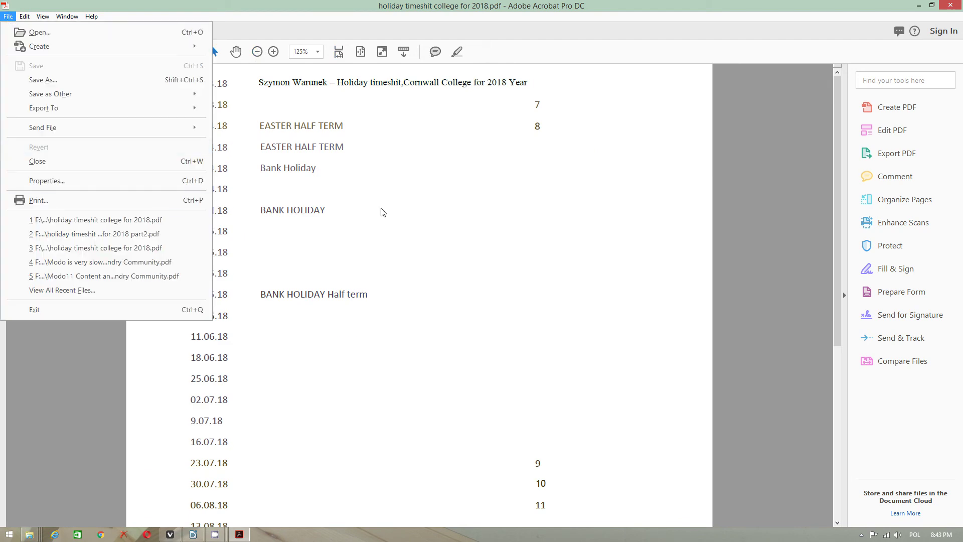
pyautogui.click(43, 16)
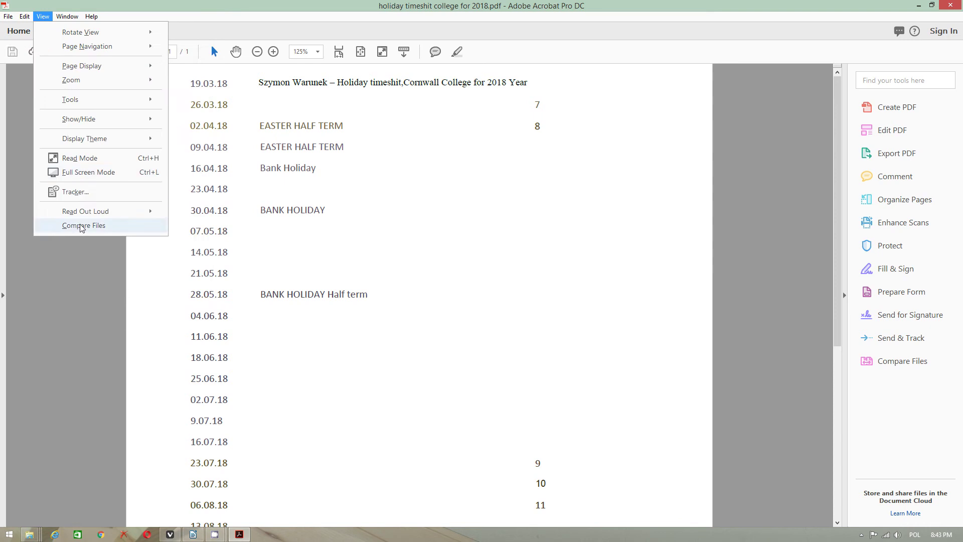
pyautogui.click(836, 148)
pyautogui.moveTo(837, 148)
pyautogui.mouseDown()
pyautogui.moveTo(836, 271)
pyautogui.moveTo(836, 148)
pyautogui.mouseUp()
# Step: Set the PDF's initial view to Page Only navigation with Single Page Continuous layout
pyautogui.click(8, 16)
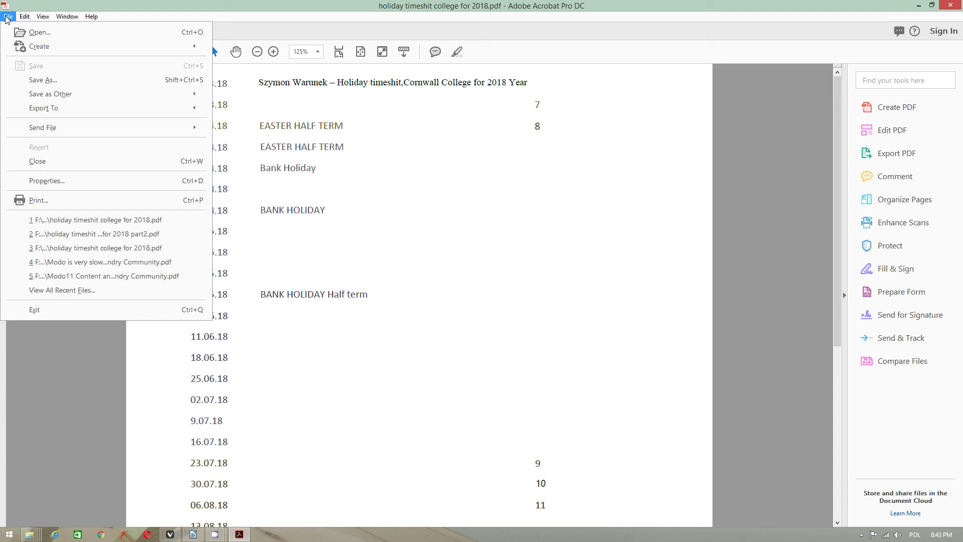
pyautogui.click(53, 182)
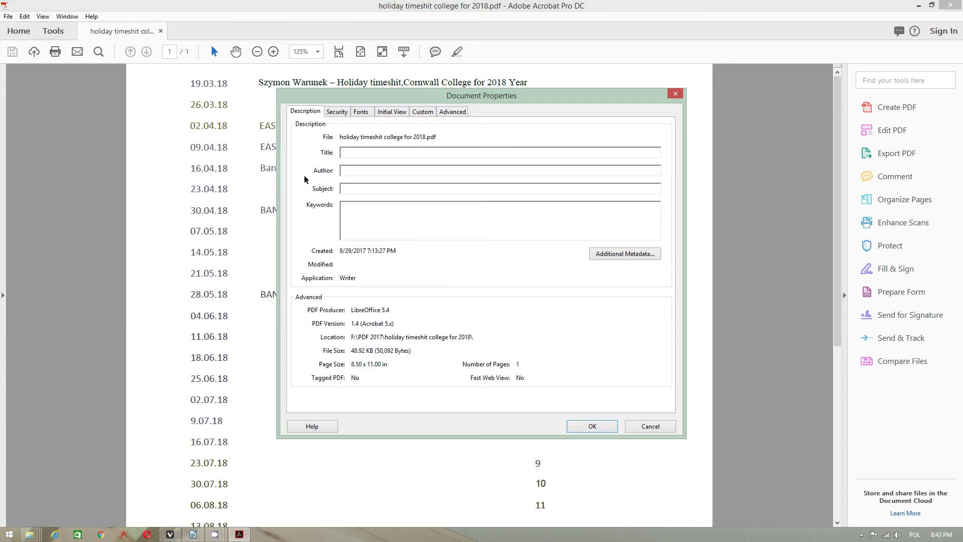
pyautogui.click(397, 114)
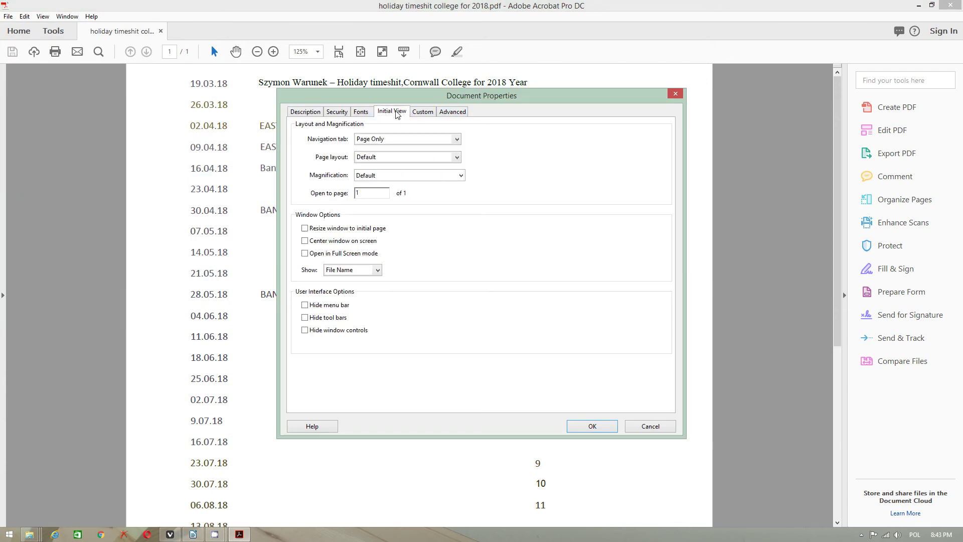
pyautogui.click(431, 141)
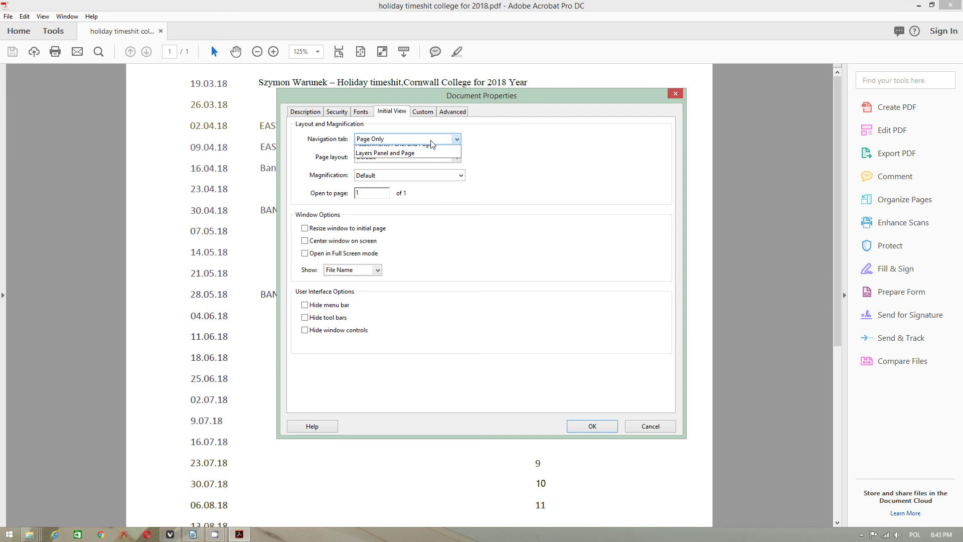
pyautogui.click(421, 139)
pyautogui.click(405, 159)
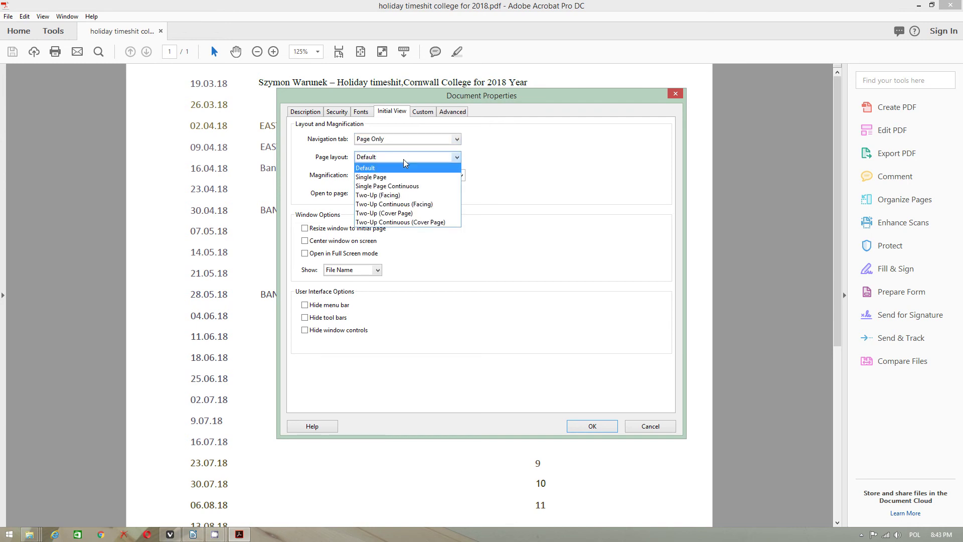
pyautogui.click(396, 186)
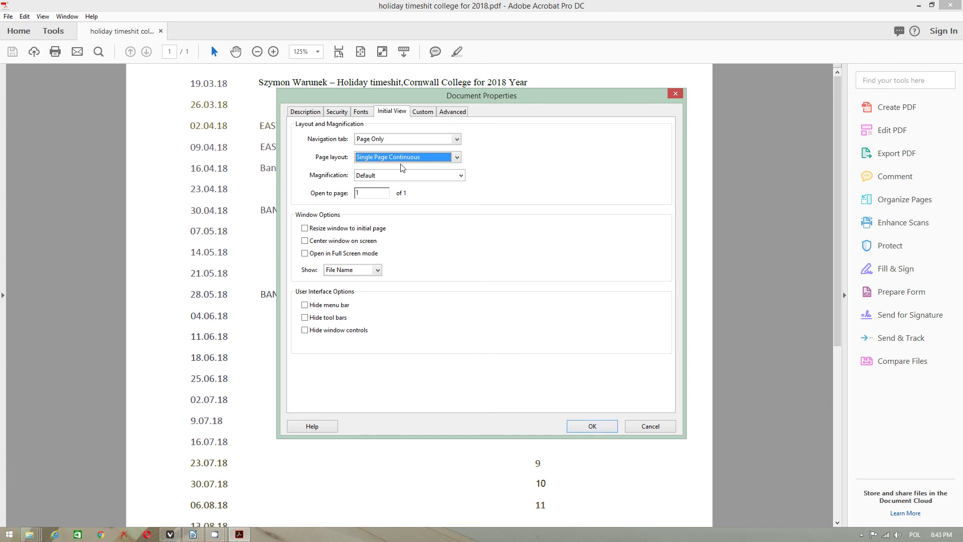
pyautogui.click(592, 425)
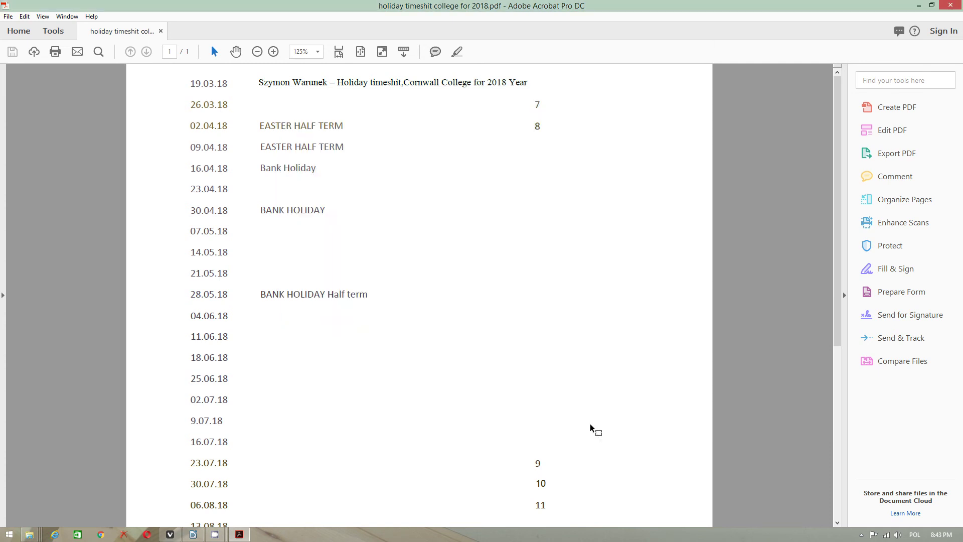
pyautogui.moveTo(838, 191); pyautogui.dragTo(837, 364)
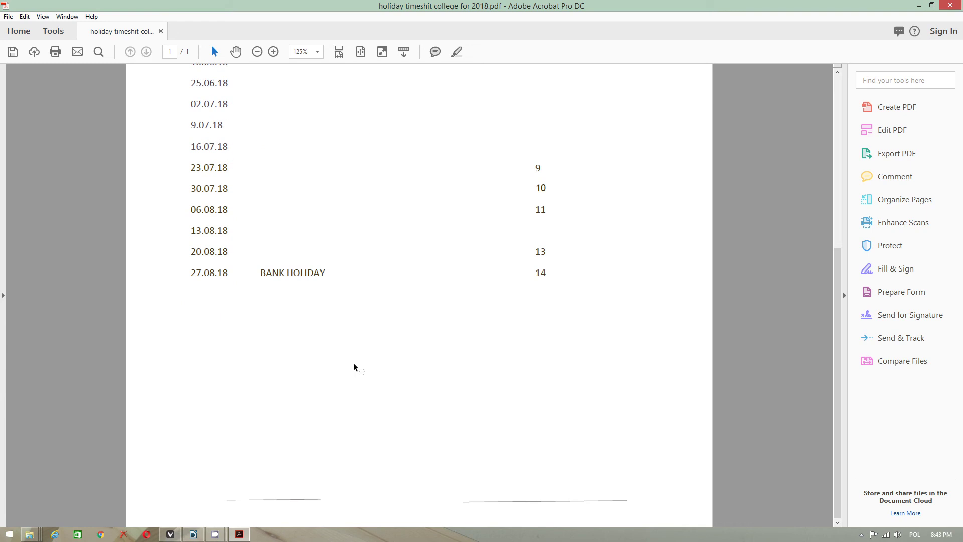
pyautogui.scroll(3, 353, 368)
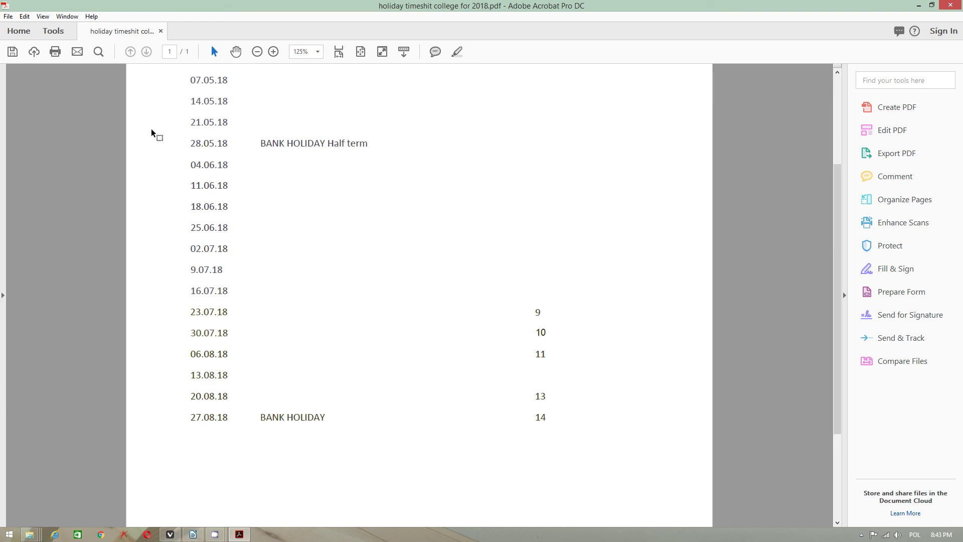
# Step: Close the timesheet PDF saving its changes, and open This PC
pyautogui.click(161, 31)
pyautogui.click(481, 294)
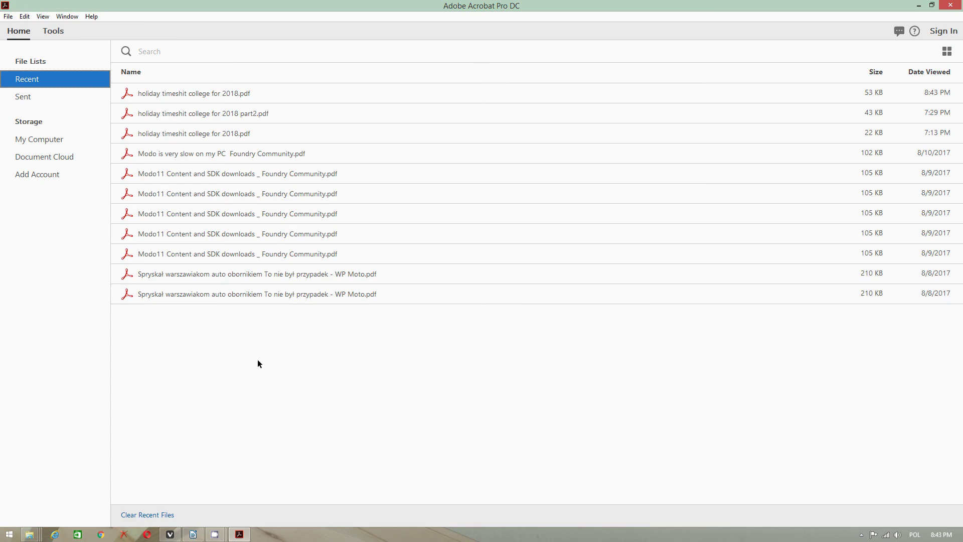
pyautogui.press('super')
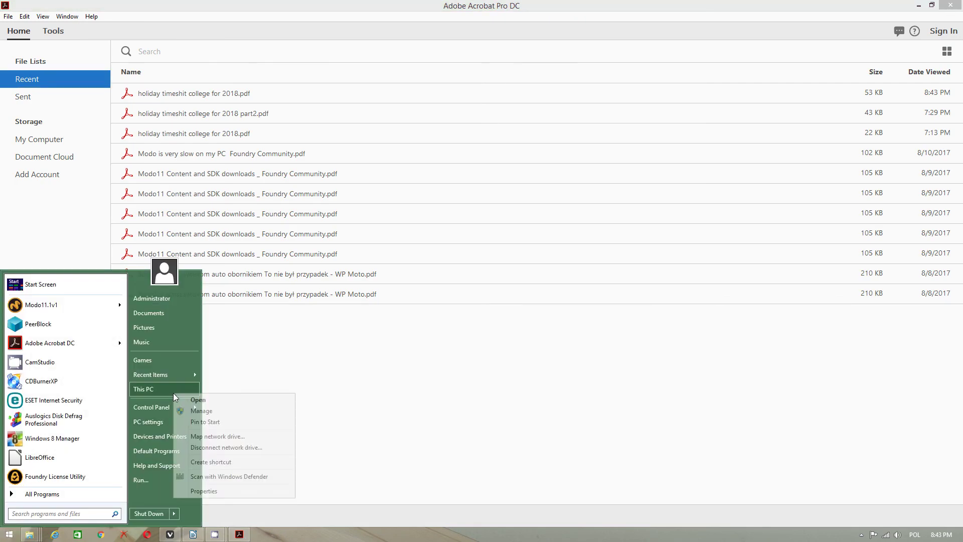
pyautogui.click(198, 399)
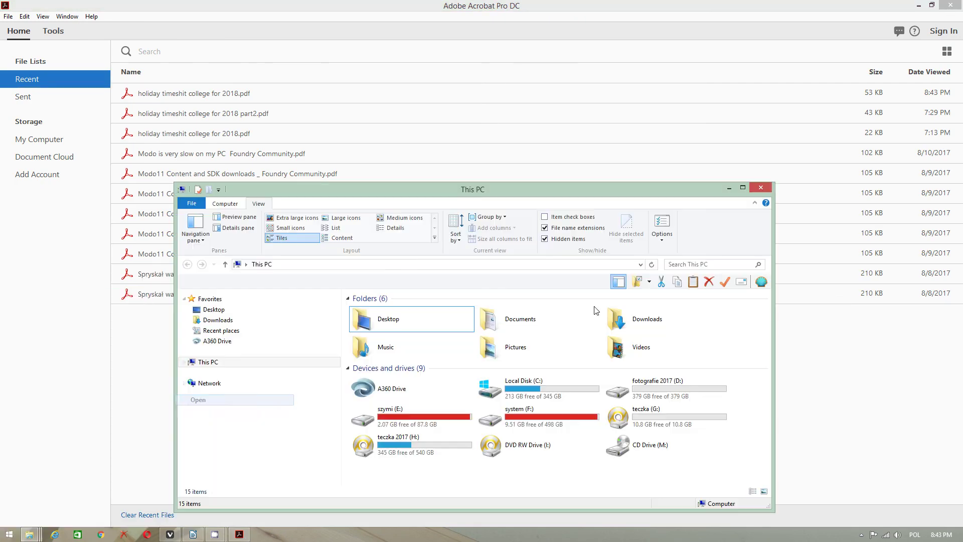
# Step: Open the Biblia Warszawska folder inside PDF 2017 on the system (F:) drive
pyautogui.doubleClick(535, 410)
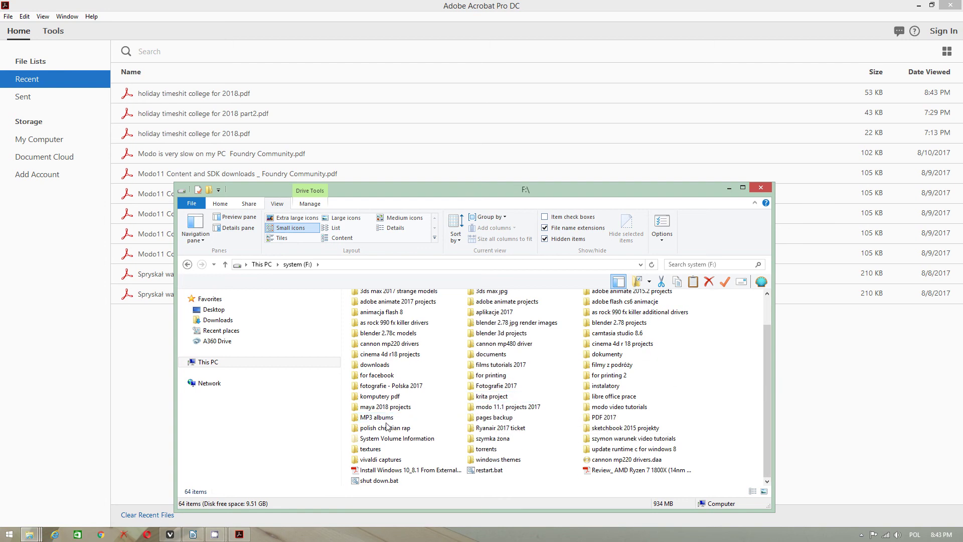
pyautogui.doubleClick(605, 417)
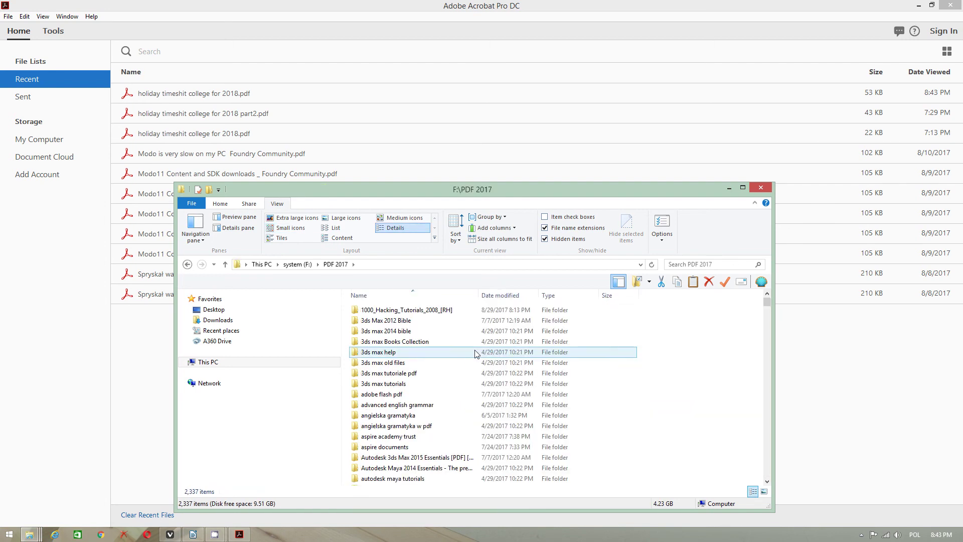
pyautogui.scroll(-4, 465, 371)
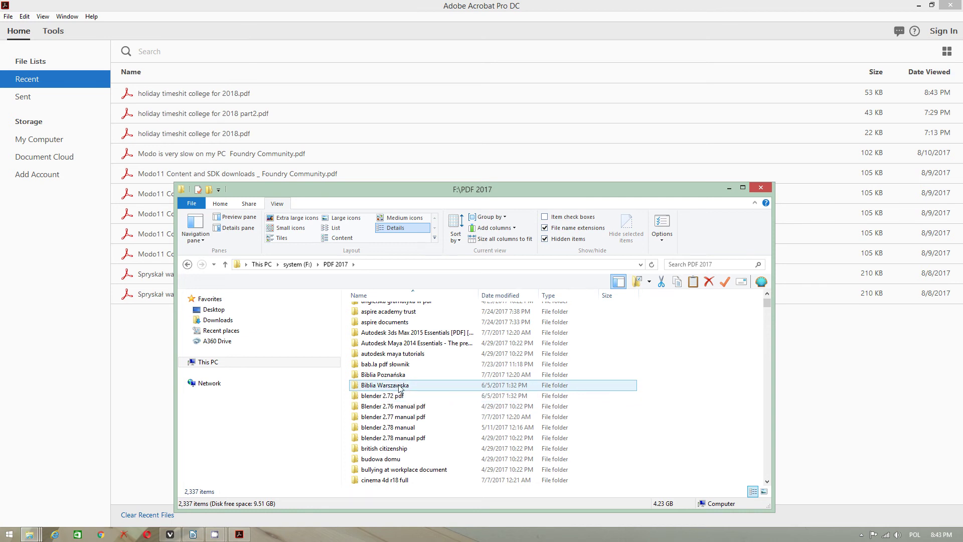
pyautogui.doubleClick(400, 385)
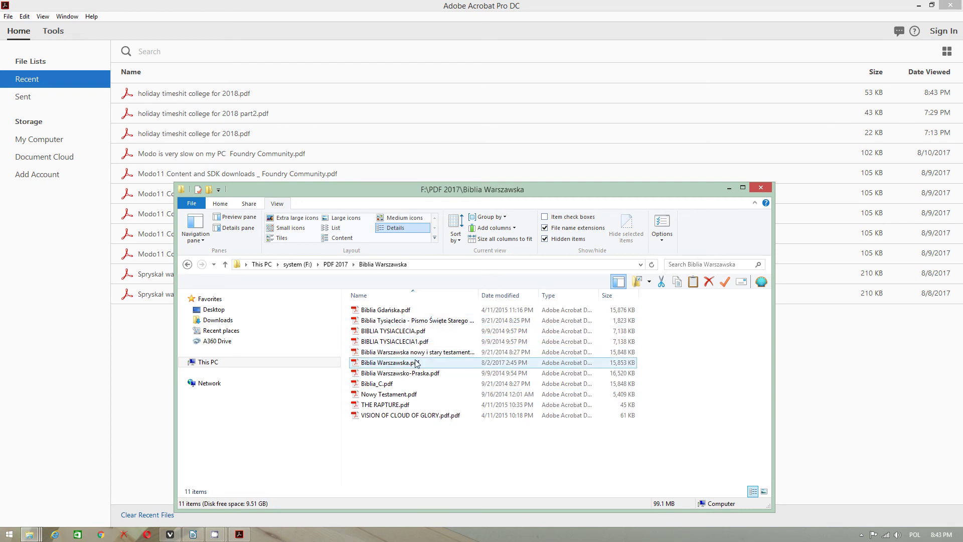
# Step: Open Biblia Warszawska.pdf in Acrobat and view its pages at 125%
pyautogui.doubleClick(416, 362)
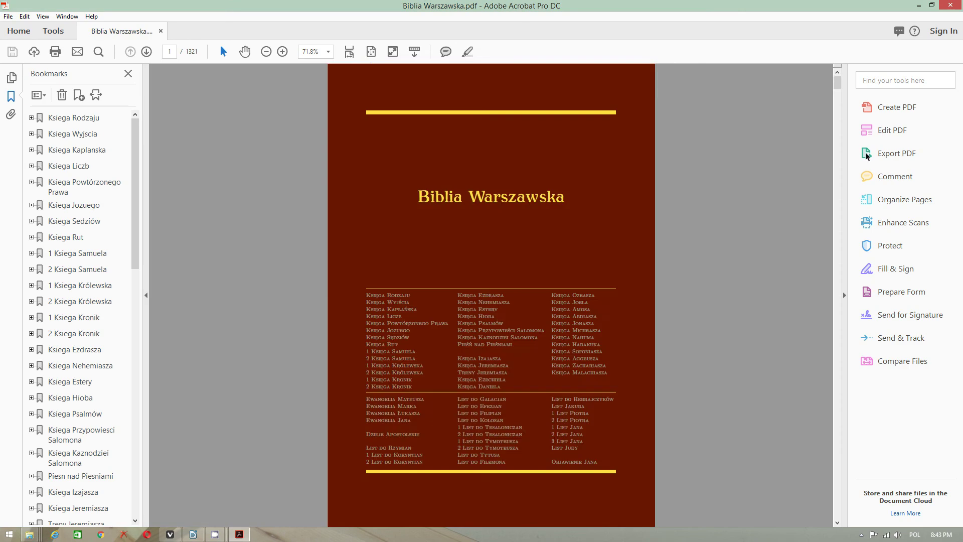
pyautogui.moveTo(837, 83); pyautogui.dragTo(838, 117)
pyautogui.click(282, 51)
pyautogui.click(282, 51)
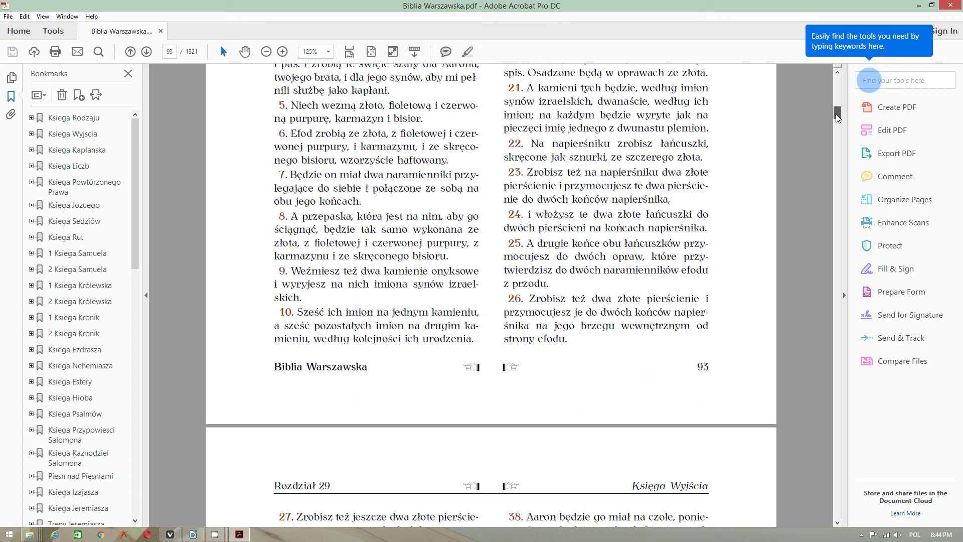
pyautogui.scroll(-15, 661, 287)
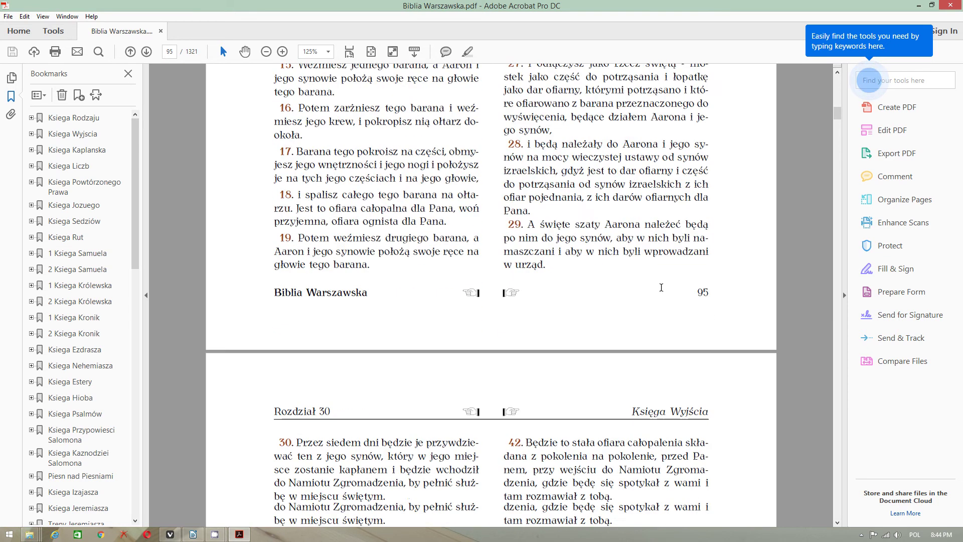
pyautogui.scroll(-5, 661, 287)
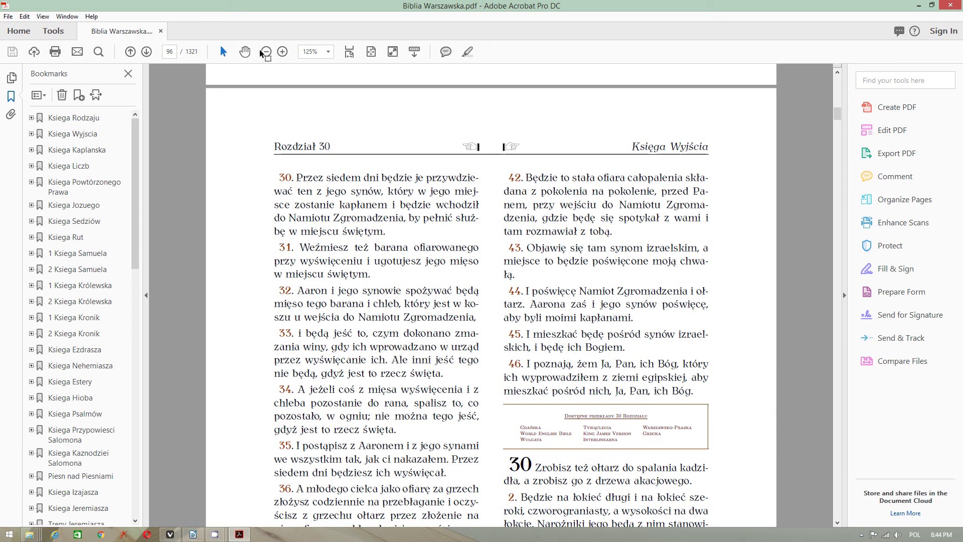
# Step: Scroll through the Bible PDF at 100%, then zoom out to 71.8%
pyautogui.click(261, 50)
pyautogui.scroll(-6, 825, 139)
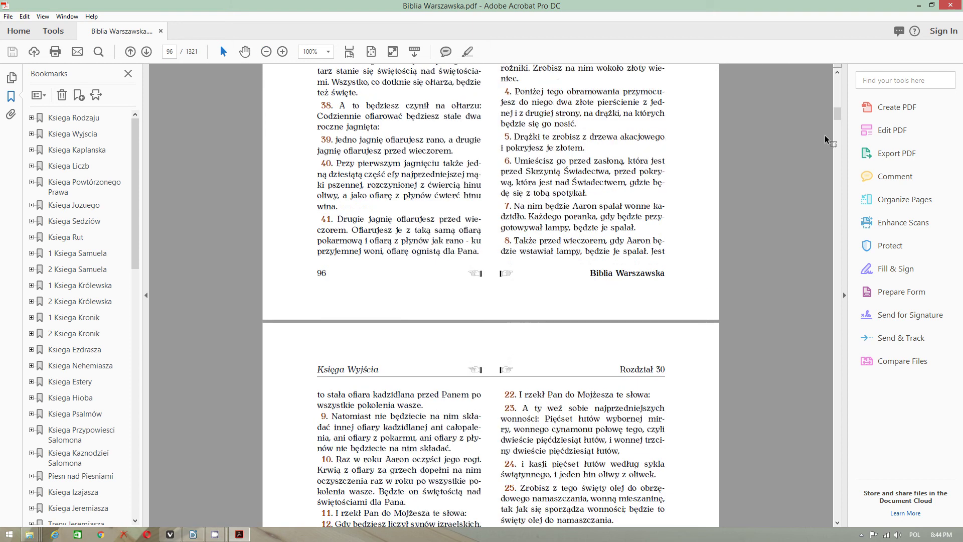
pyautogui.moveTo(837, 114); pyautogui.dragTo(838, 144)
pyautogui.click(9, 17)
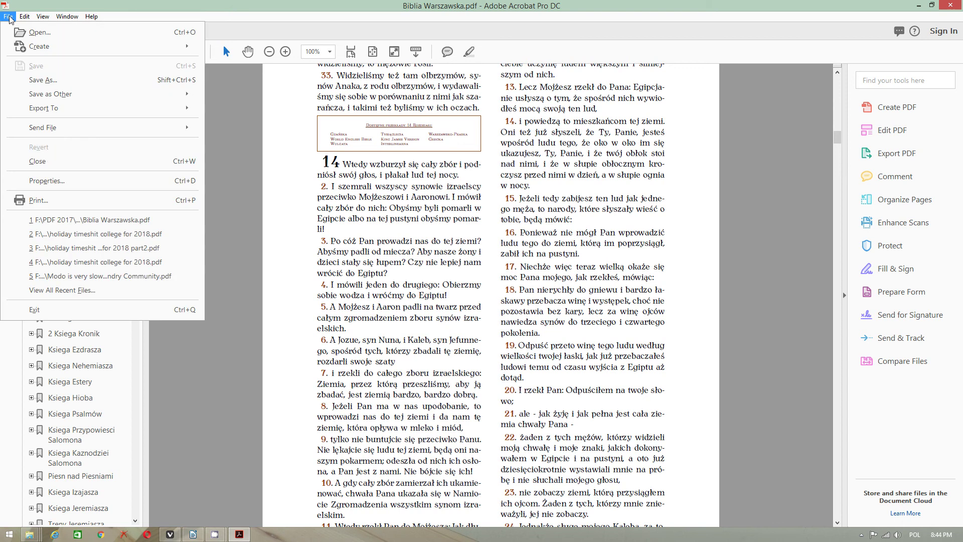
pyautogui.click(389, 38)
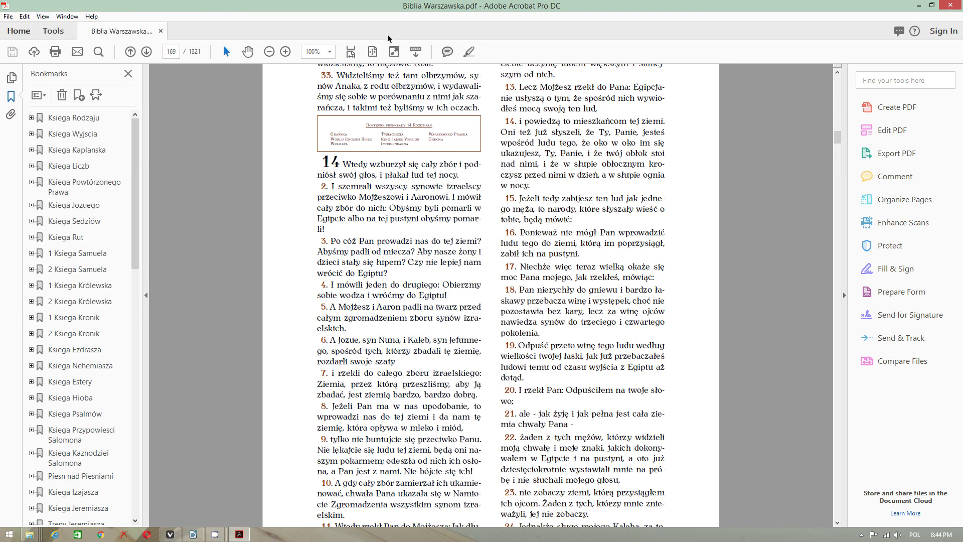
pyautogui.scroll(-6, 619, 380)
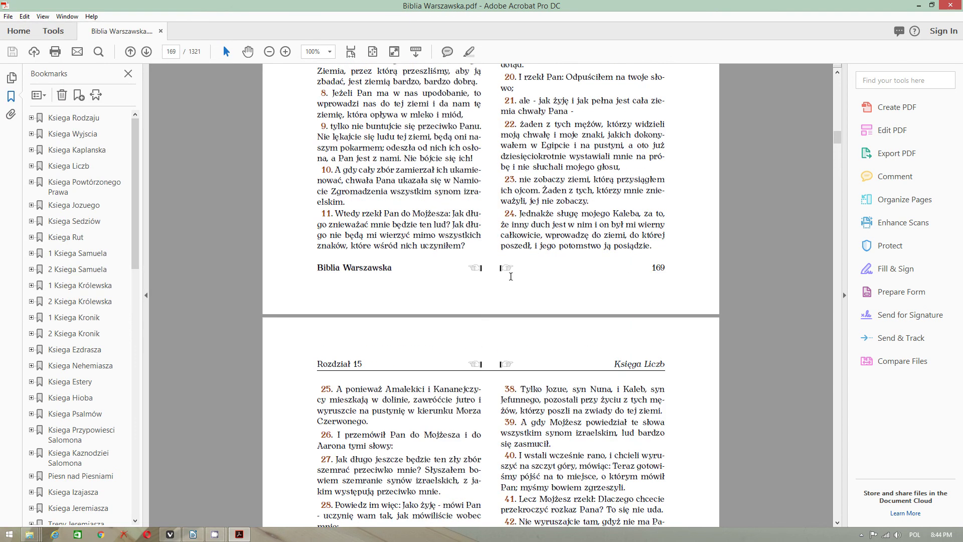
pyautogui.click(269, 51)
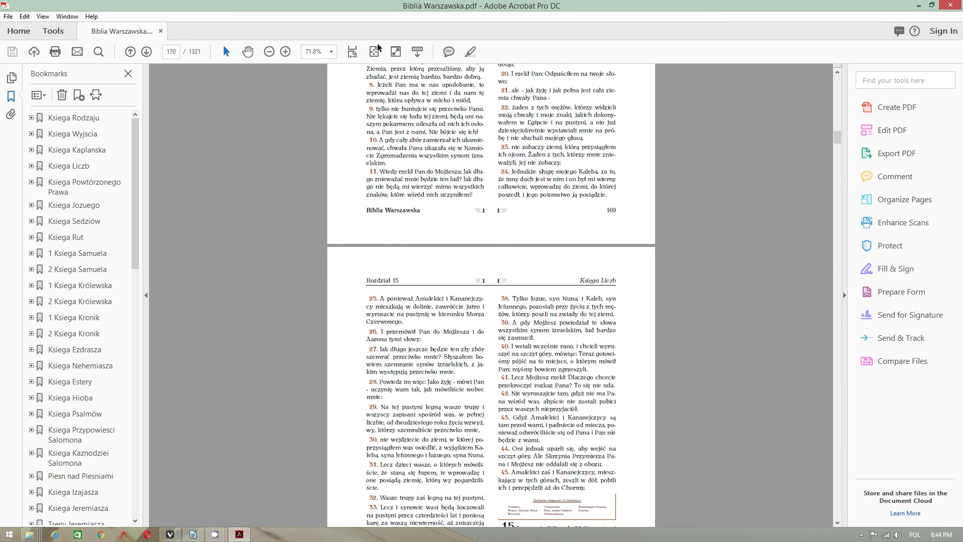
pyautogui.moveTo(838, 139); pyautogui.dragTo(838, 134)
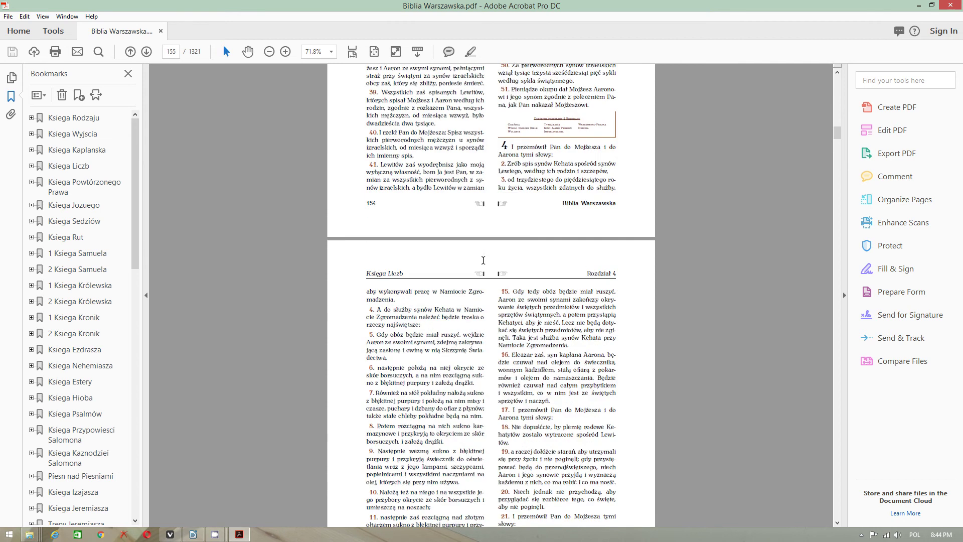
# Step: Set the Bible PDF's initial-view page layout to Default in Document Properties
pyautogui.click(8, 16)
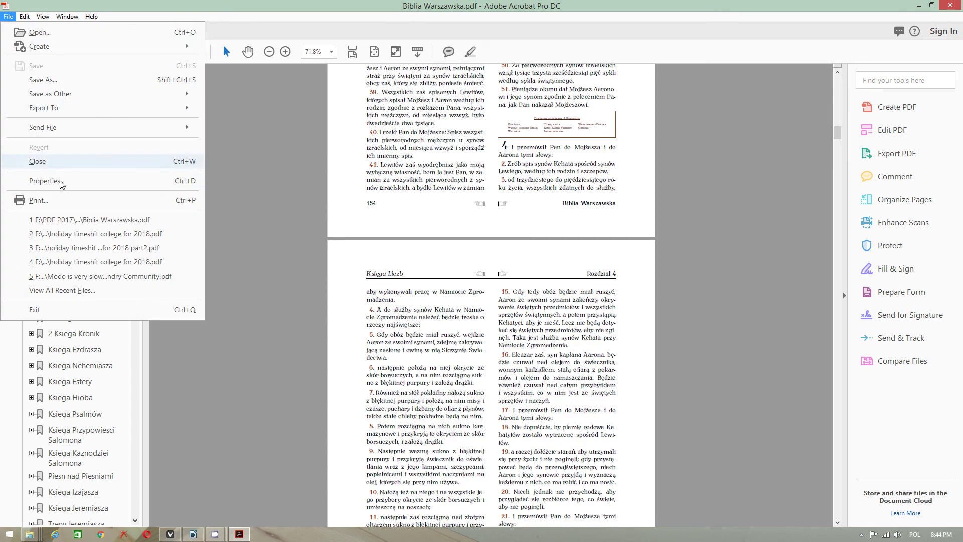
pyautogui.click(45, 181)
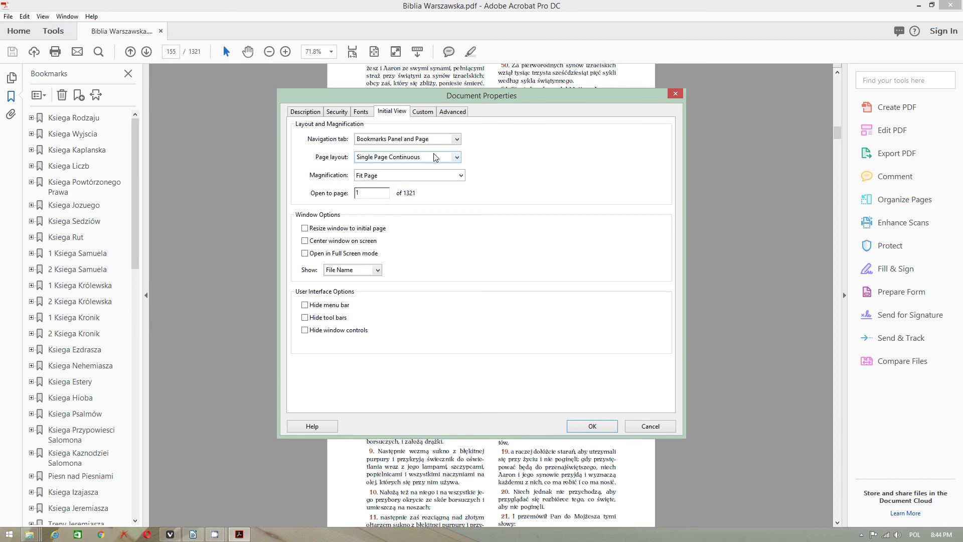
pyautogui.click(434, 157)
pyautogui.click(412, 166)
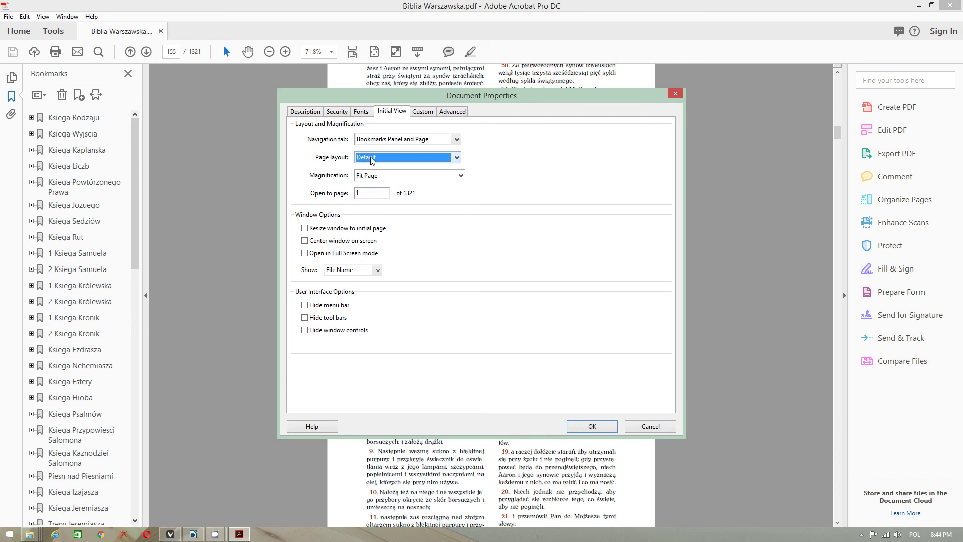
pyautogui.click(591, 426)
pyautogui.scroll(5, 715, 189)
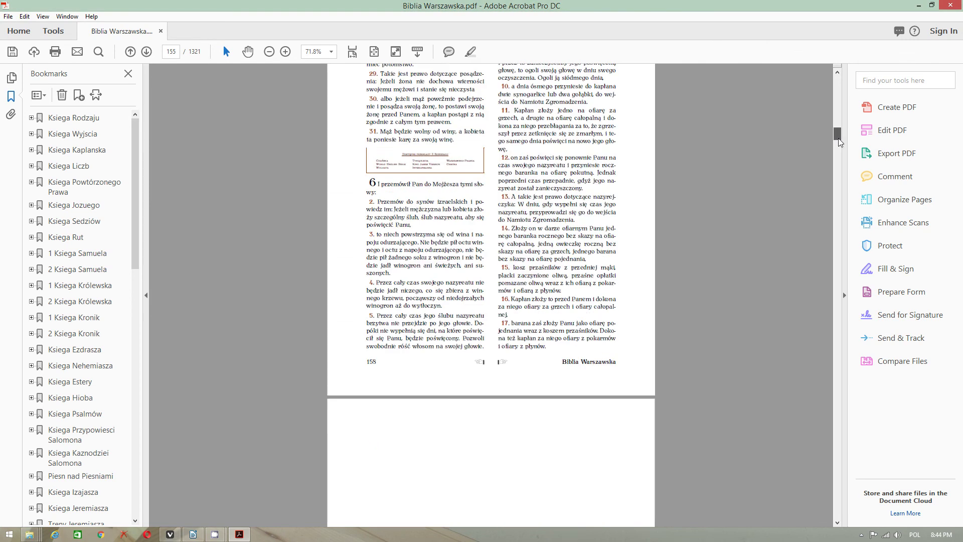
pyautogui.moveTo(838, 142); pyautogui.dragTo(838, 213)
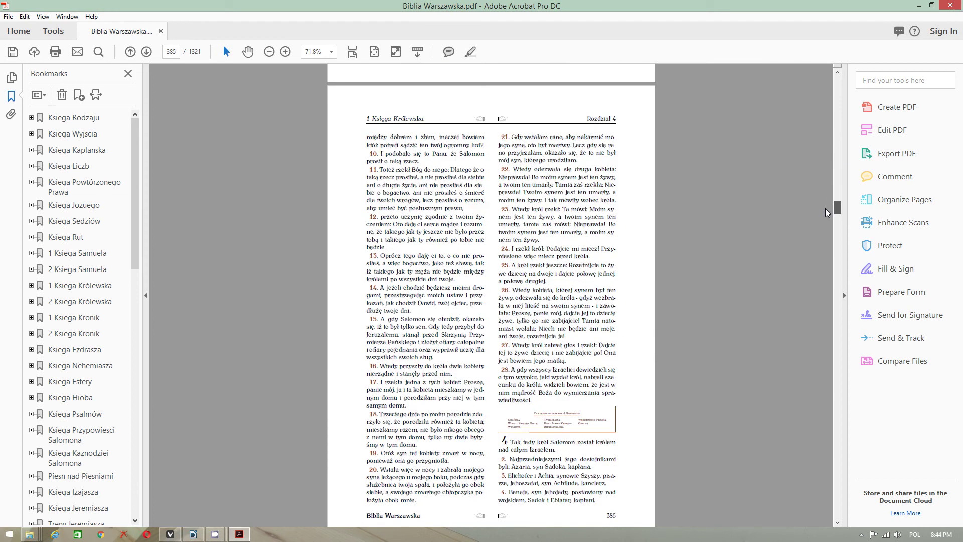
# Step: Fit the Bible pages to the window width and scroll down
pyautogui.click(8, 16)
pyautogui.click(353, 52)
pyautogui.scroll(-3, 834, 125)
pyautogui.moveTo(838, 210); pyautogui.dragTo(838, 237)
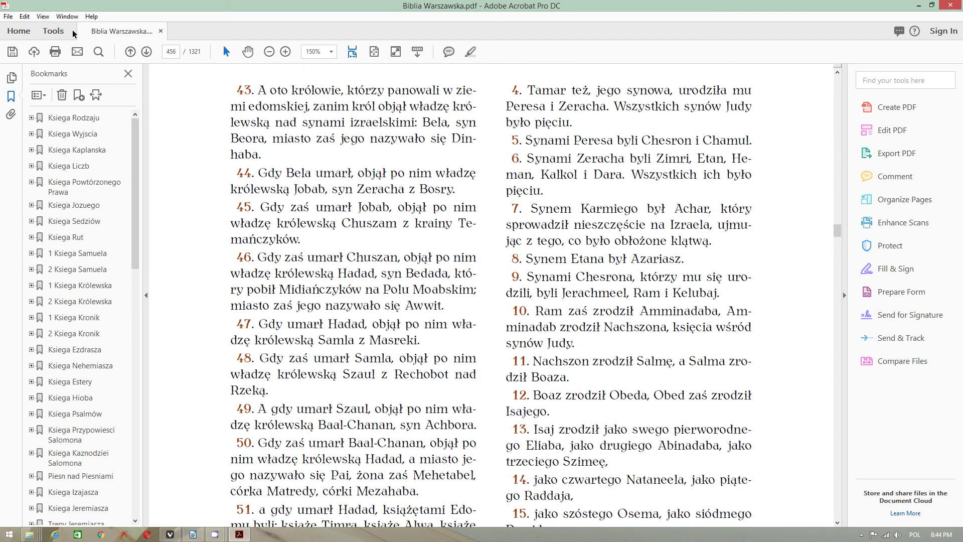
# Step: Set Single Page Continuous as the default Page Layout in Acrobat's Page Display preferences
pyautogui.click(8, 16)
pyautogui.moveTo(24, 16)
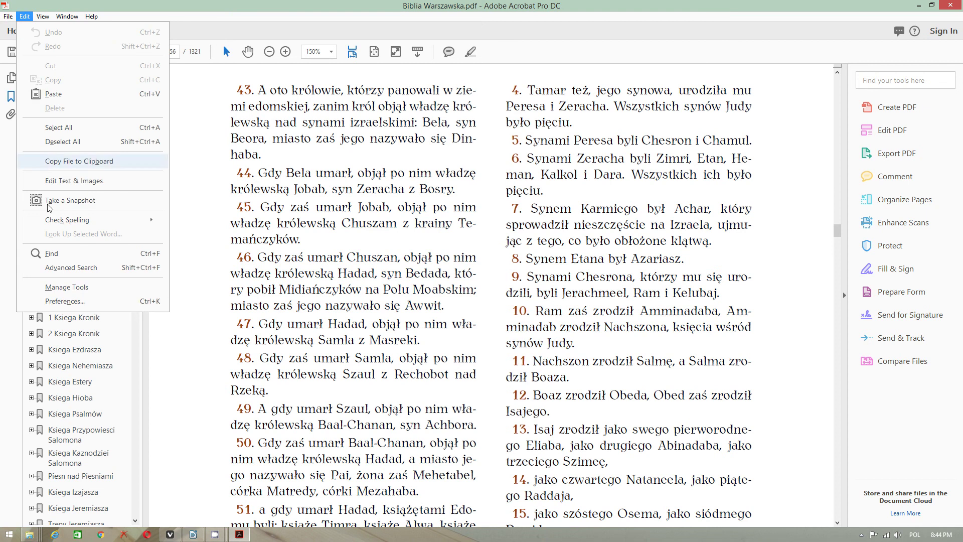
pyautogui.click(65, 301)
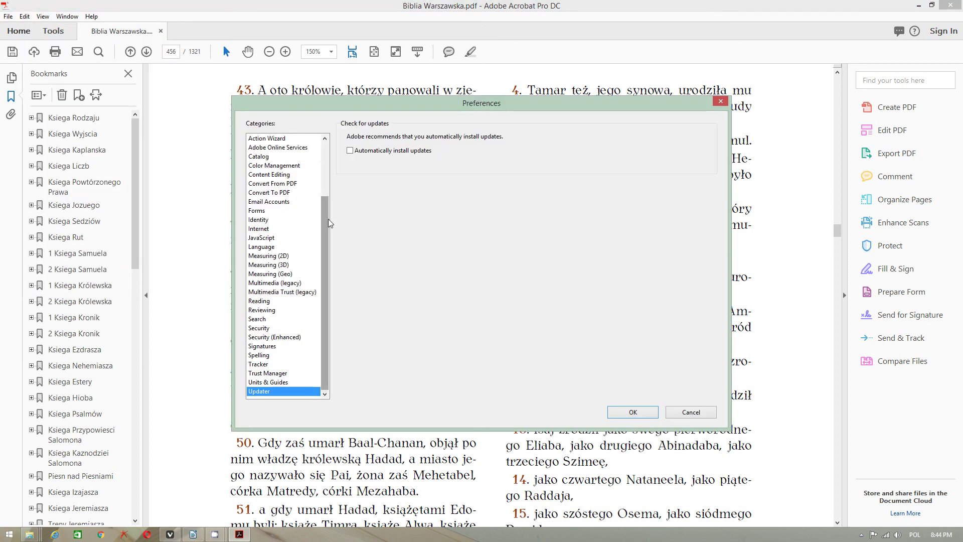
pyautogui.moveTo(330, 222); pyautogui.dragTo(331, 164)
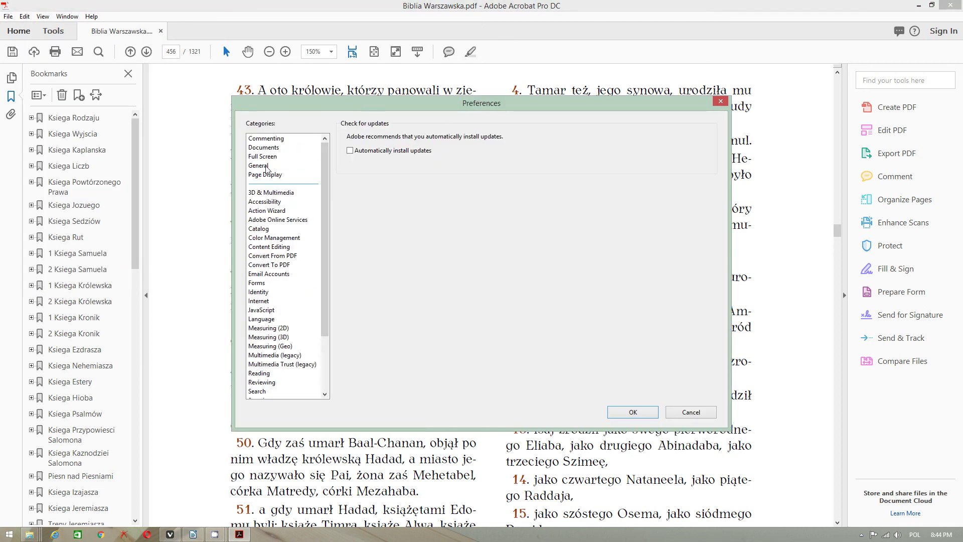
pyautogui.click(266, 166)
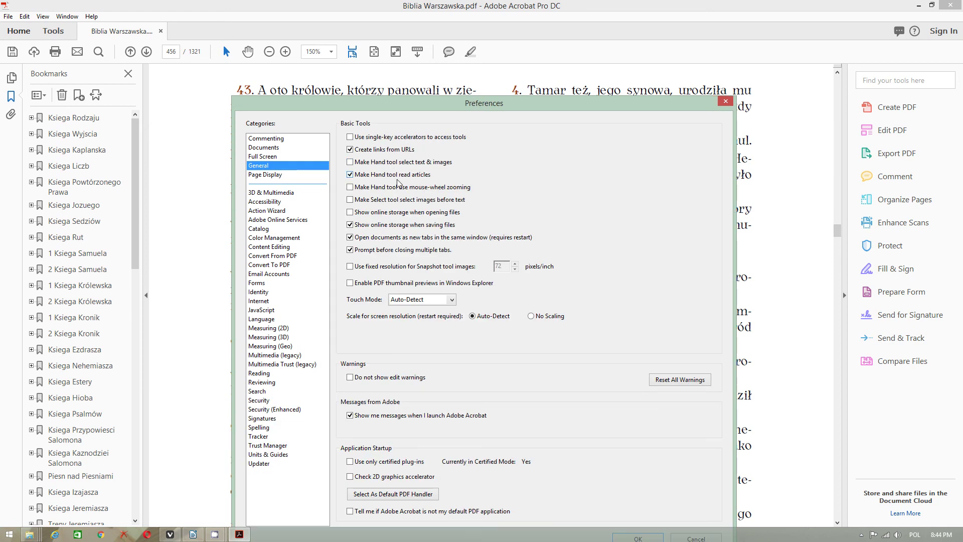
pyautogui.click(270, 176)
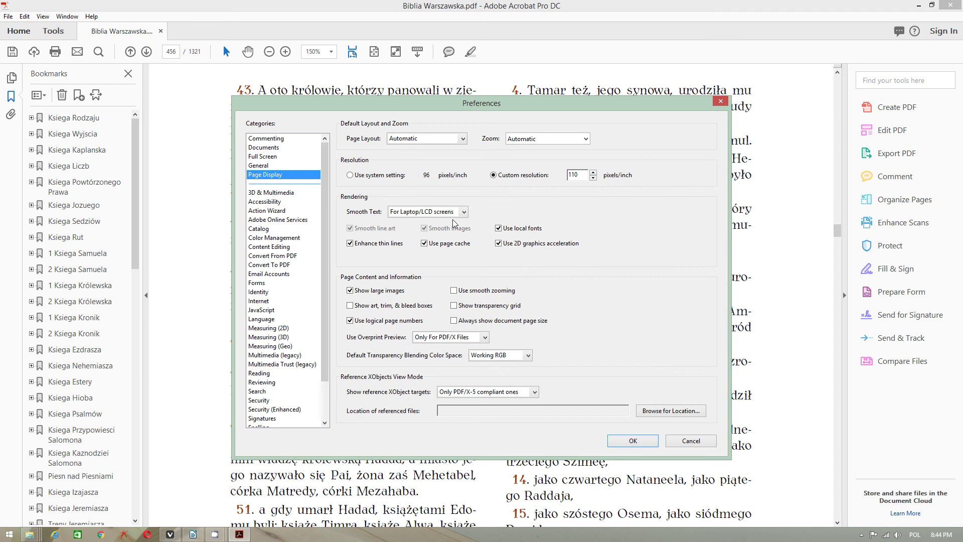
pyautogui.click(463, 138)
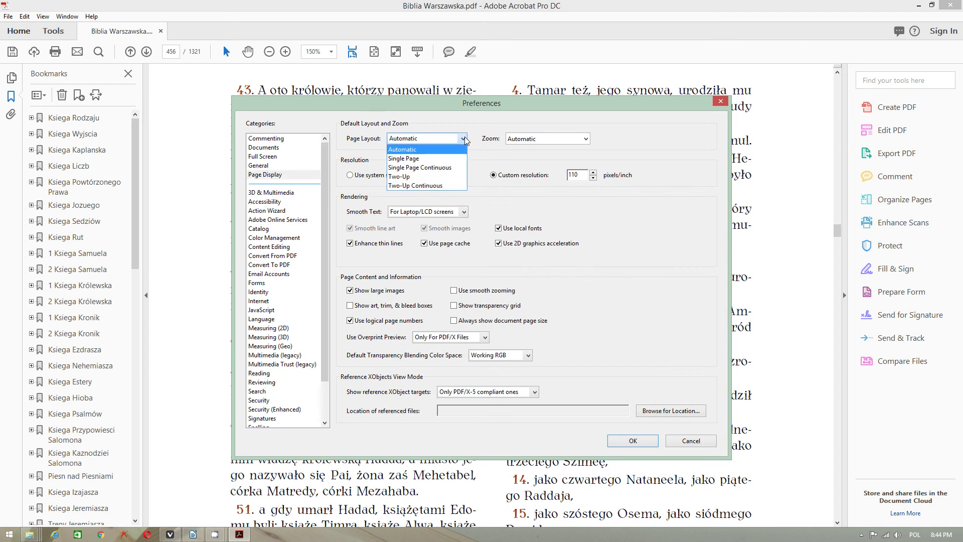
pyautogui.click(439, 175)
pyautogui.click(627, 442)
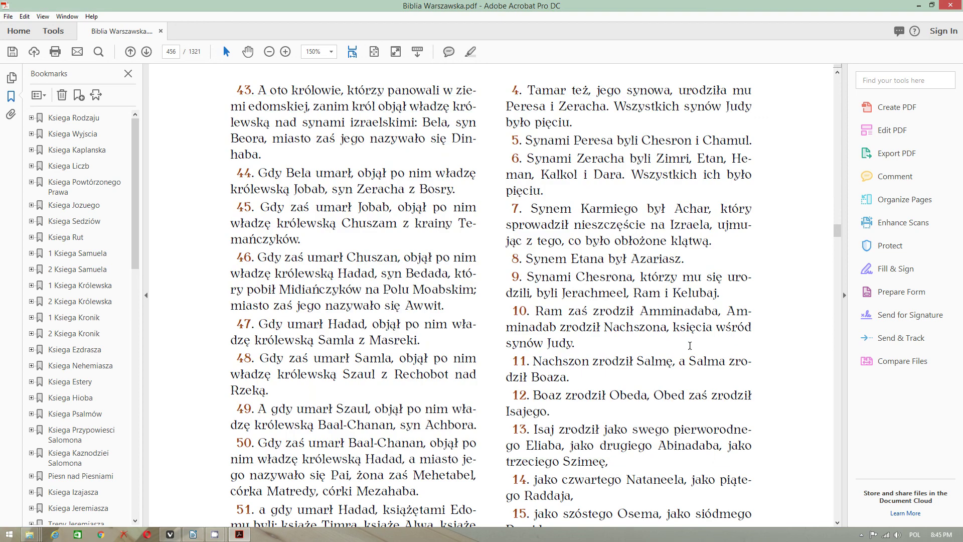
# Step: Scroll the Bible pages to check they flow continuously into 1 Księga Kronik chapter 4
pyautogui.scroll(-4, 689, 346)
pyautogui.scroll(-10, 615, 295)
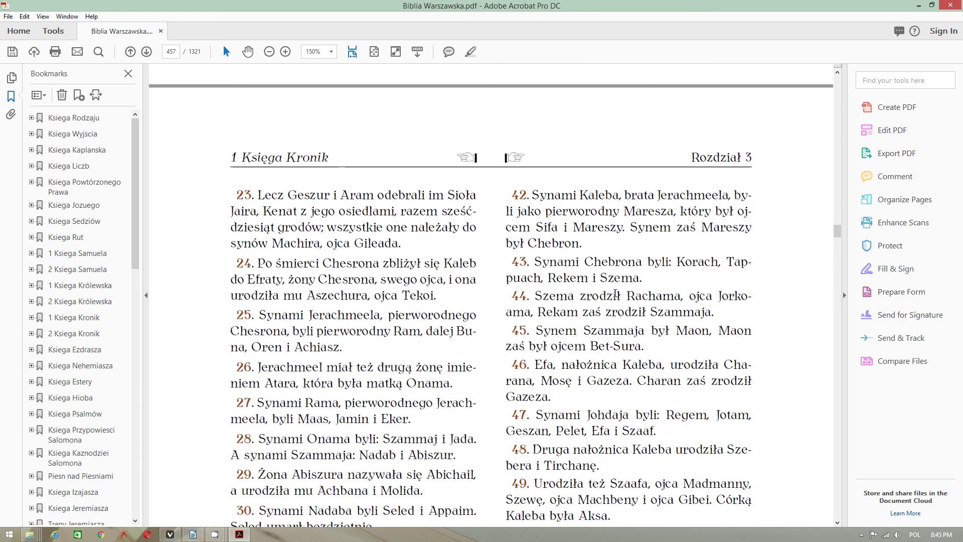
pyautogui.scroll(-15, 616, 295)
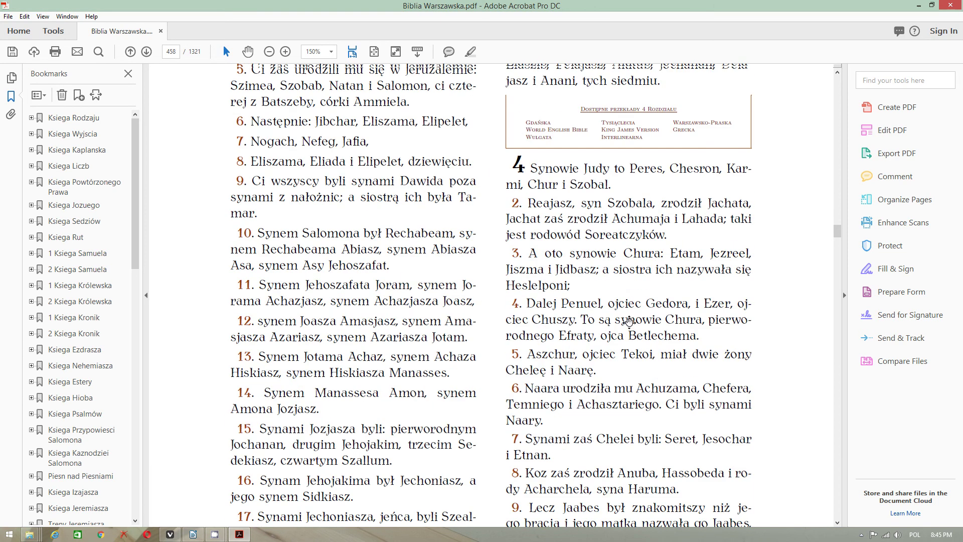
pyautogui.scroll(15, 629, 322)
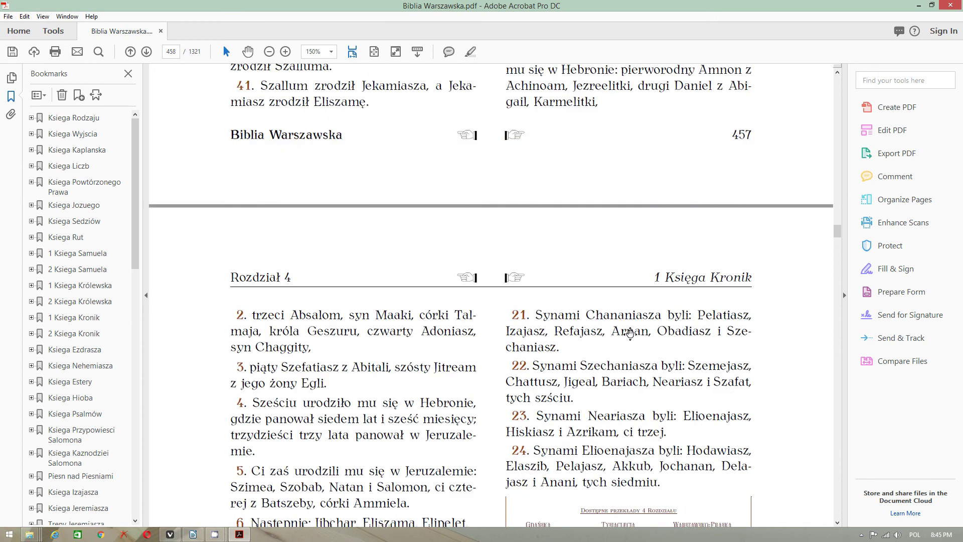
pyautogui.scroll(-6, 630, 333)
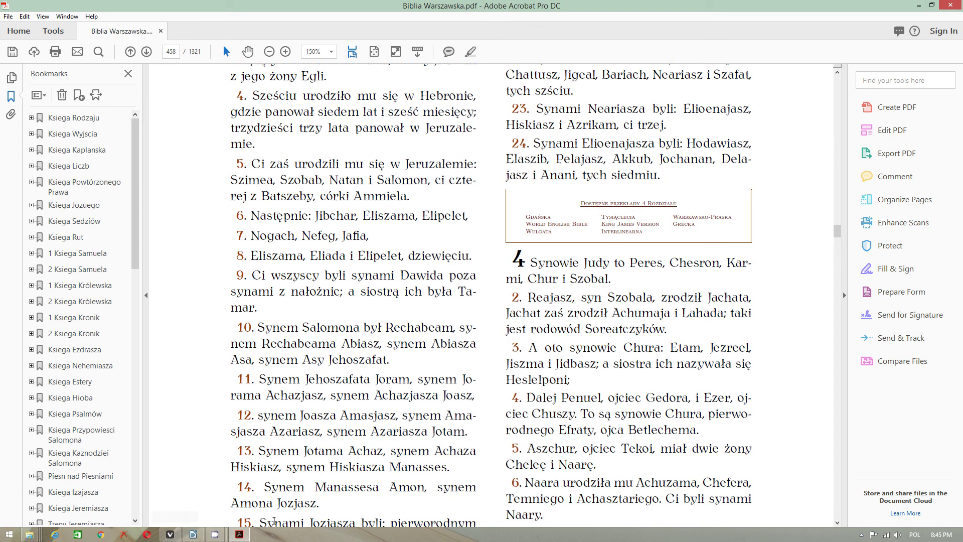
# Step: Show CamStudio's recorder from the tray, centre it over the Acrobat page, then briefly check Writer
pyautogui.click(861, 534)
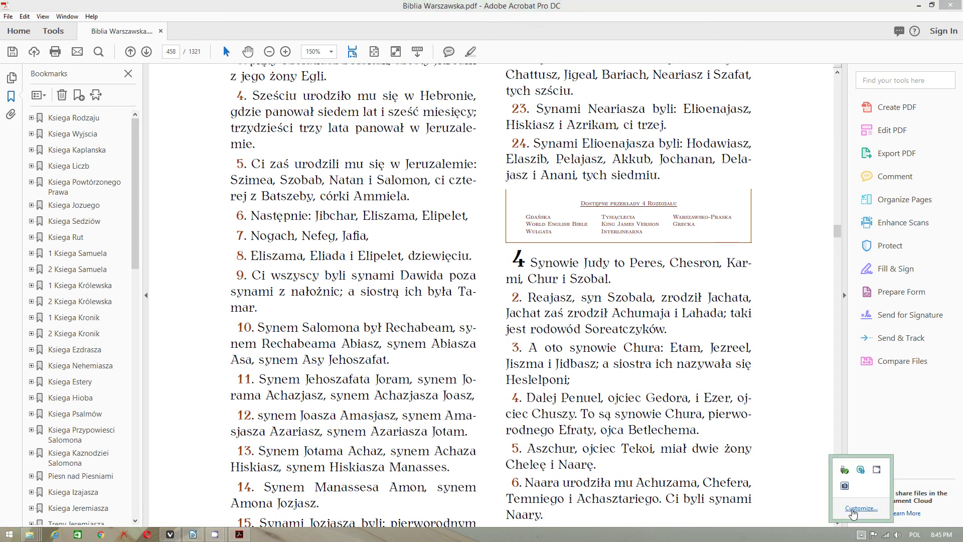
pyautogui.click(877, 470)
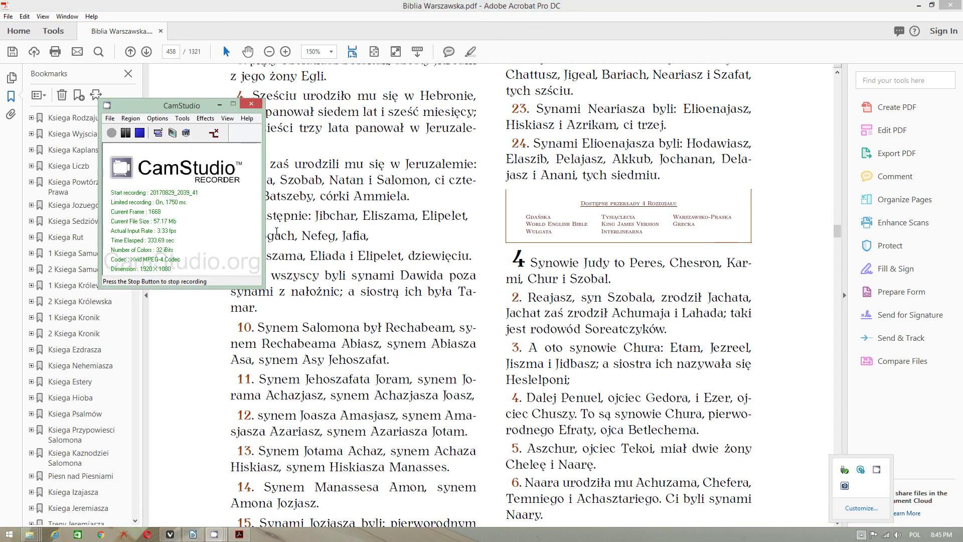
pyautogui.click(202, 195)
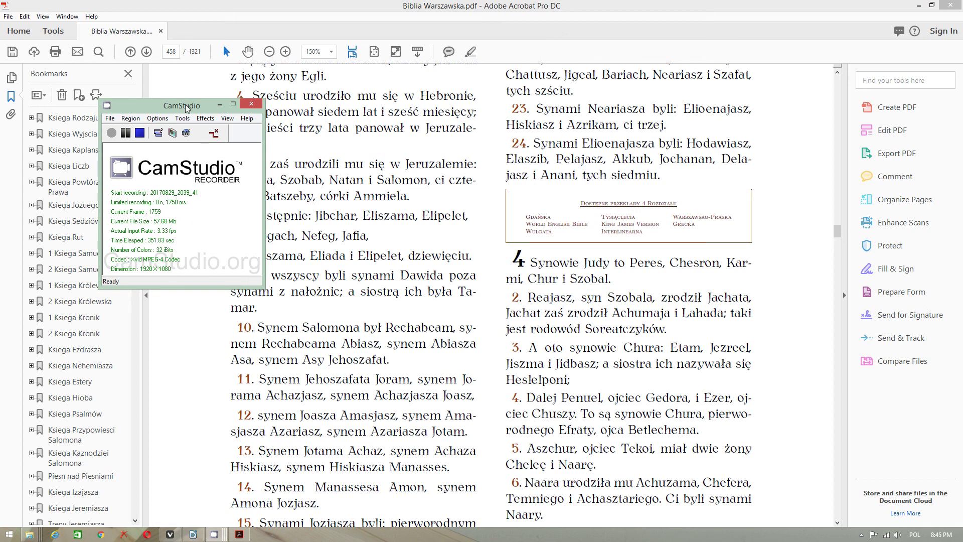
pyautogui.moveTo(192, 104); pyautogui.dragTo(446, 167)
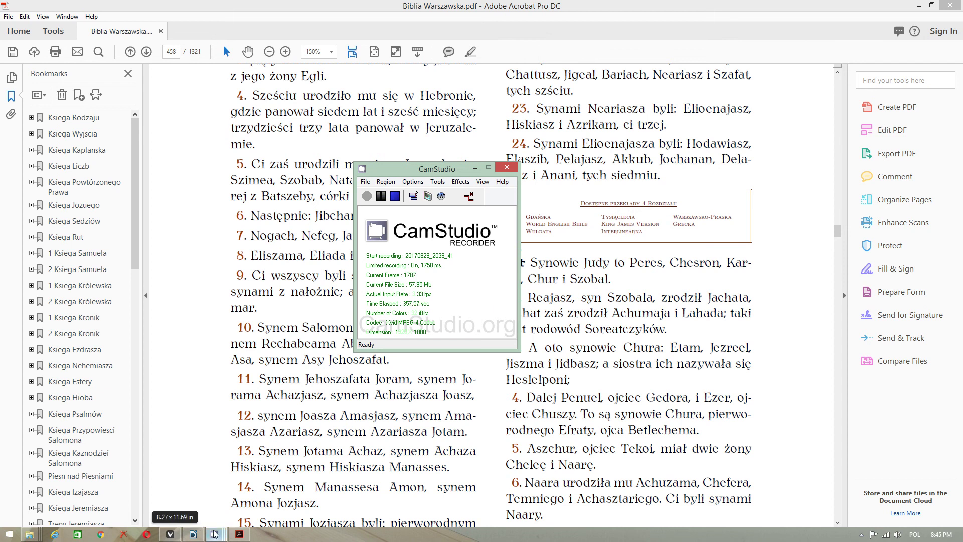
pyautogui.click(193, 534)
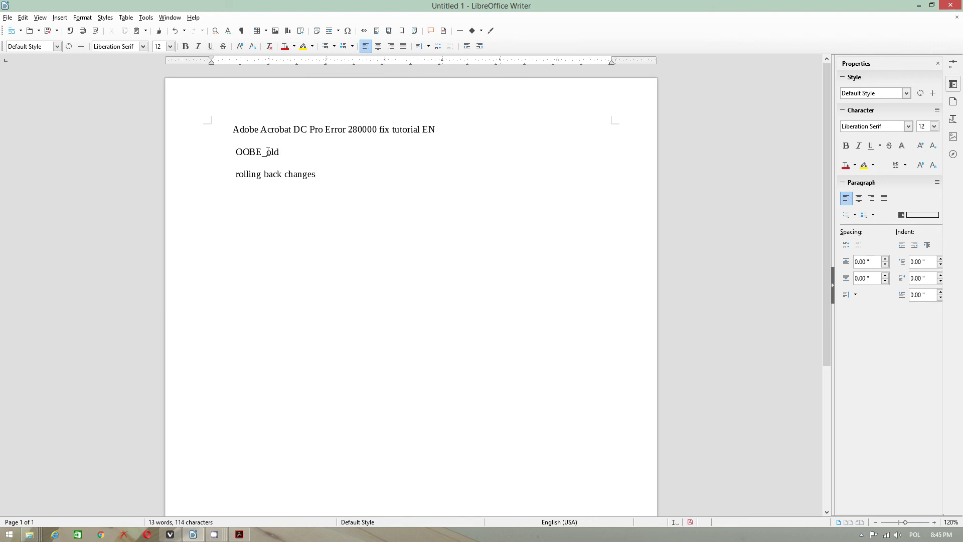
pyautogui.click(917, 7)
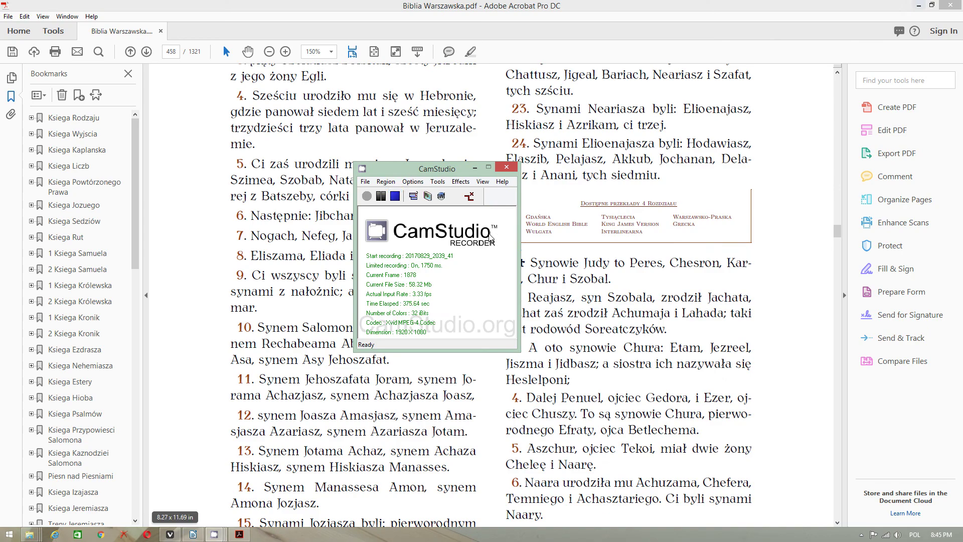